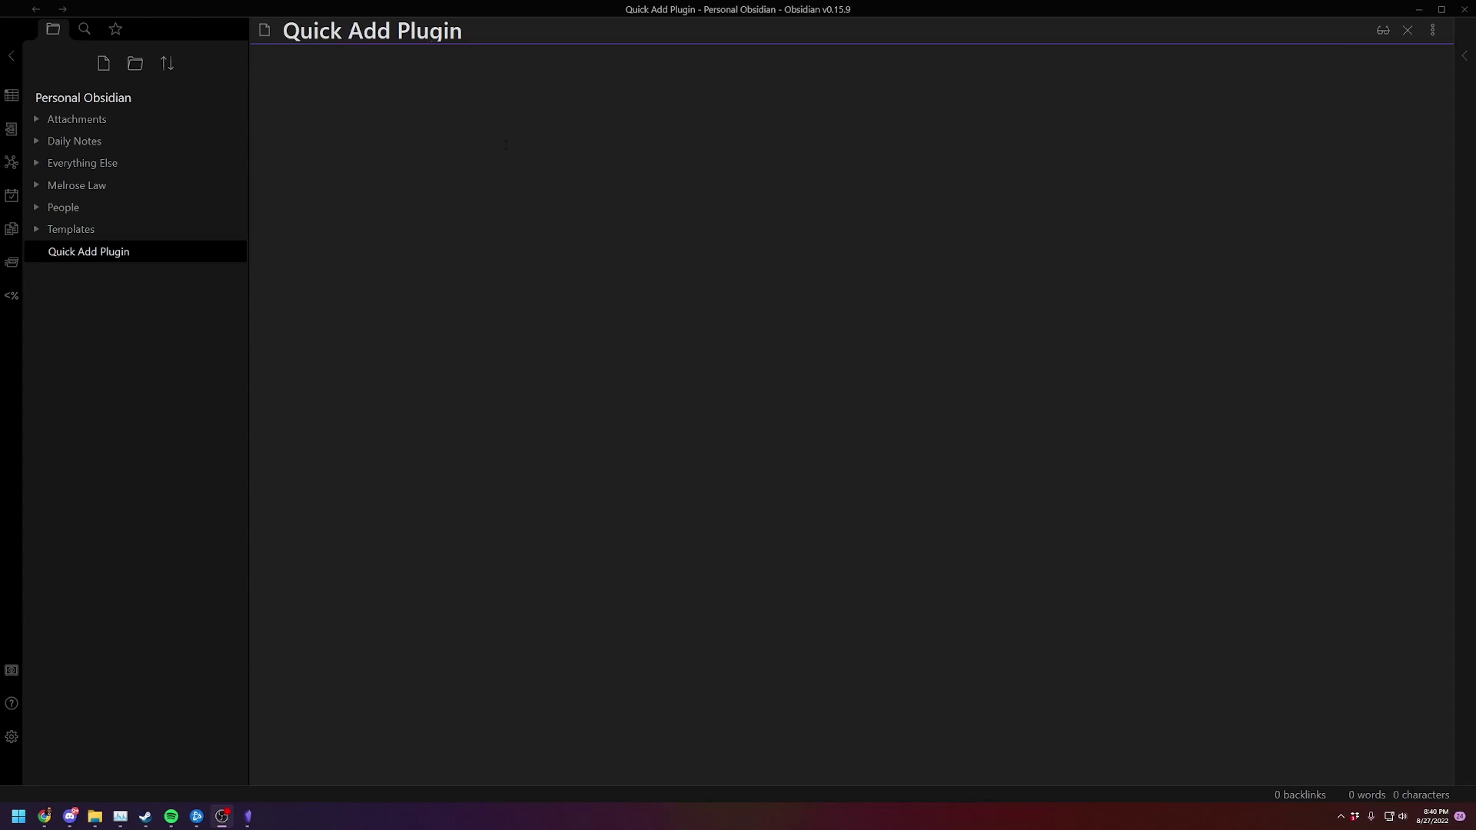
Step: Create a new note titled 'New Fleeting'
{"action": "left_click", "coordinate": [590, 106]}
{"action": "left_click", "coordinate": [152, 323]}
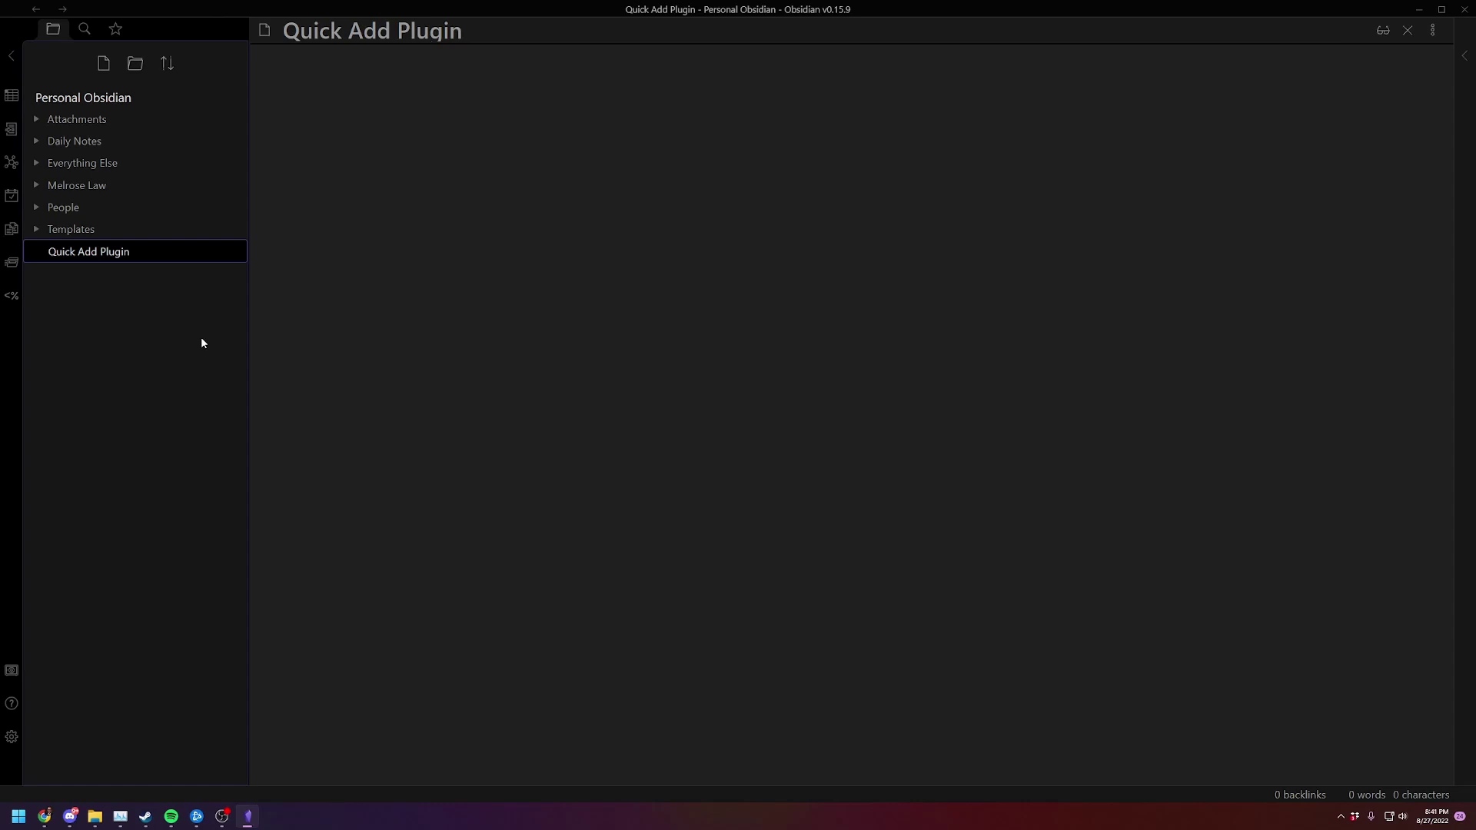
{"action": "key", "text": "ctrl+n"}
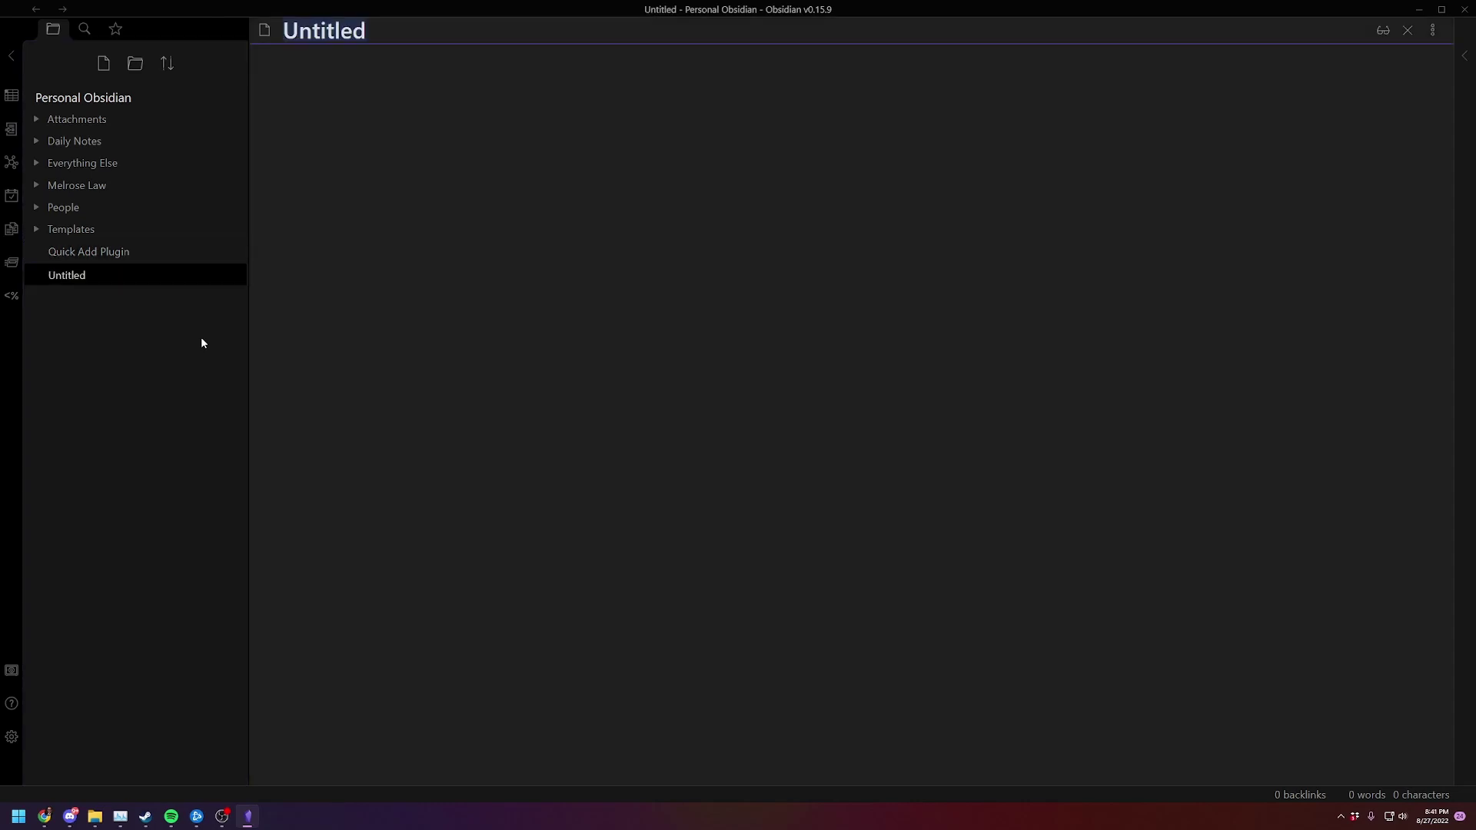
{"action": "type", "text": "Ne"}
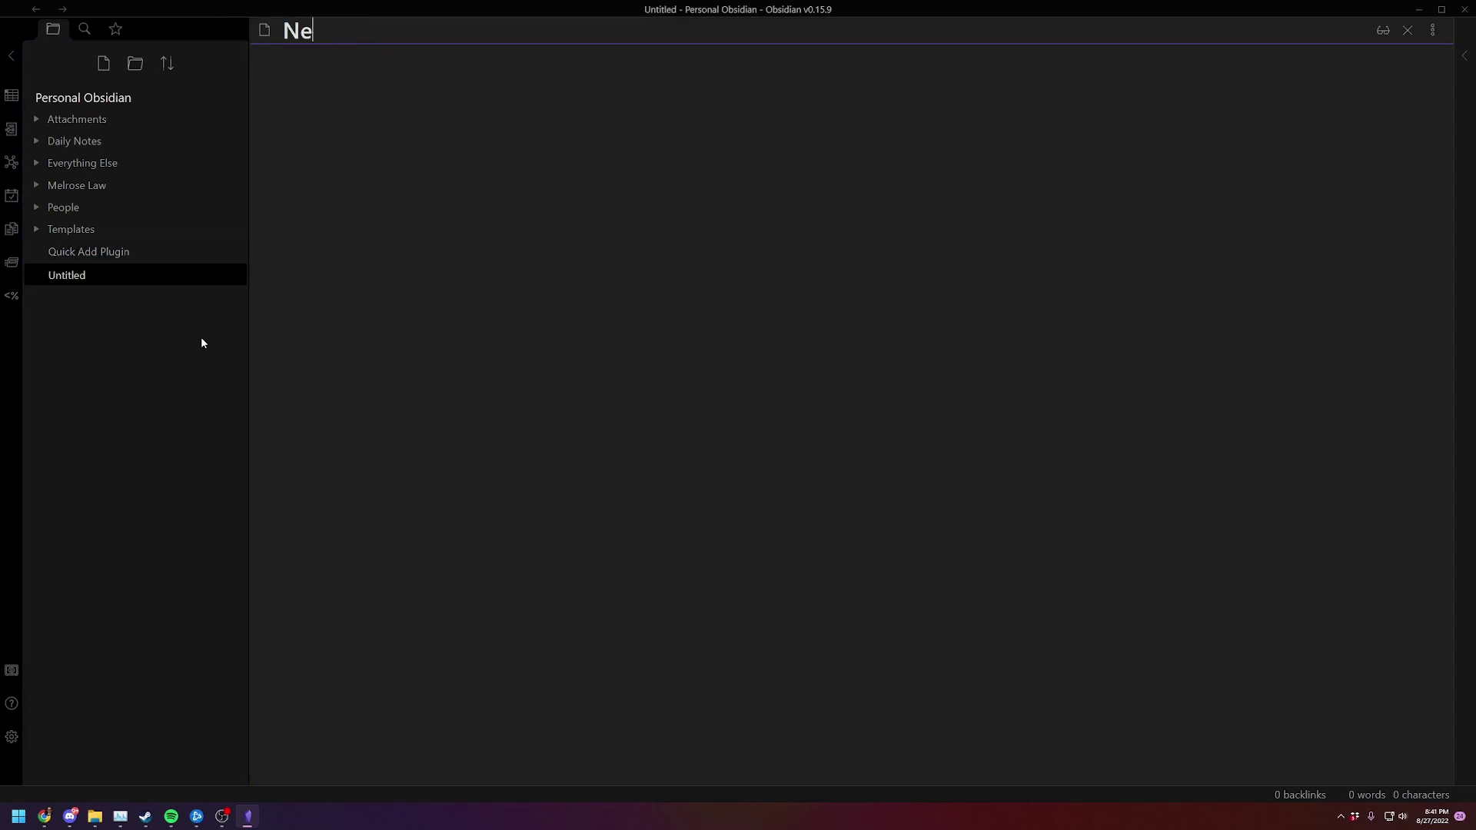
{"action": "type", "text": "w Fleeting"}
{"action": "key", "text": "Return"}
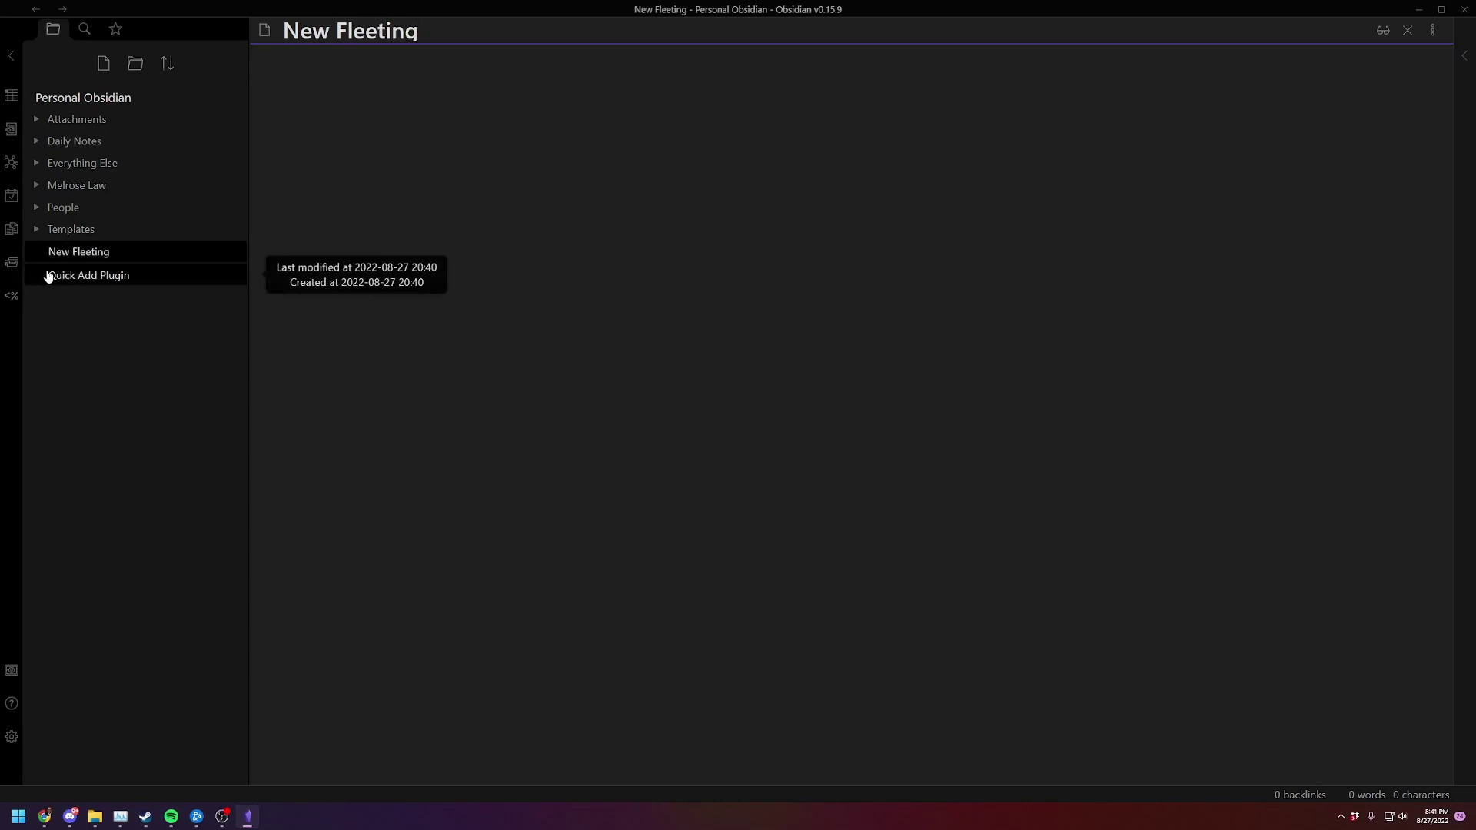
Step: Insert the Fleeting template into the note through Templater's insert-template command
{"action": "key", "text": "ctrl+p"}
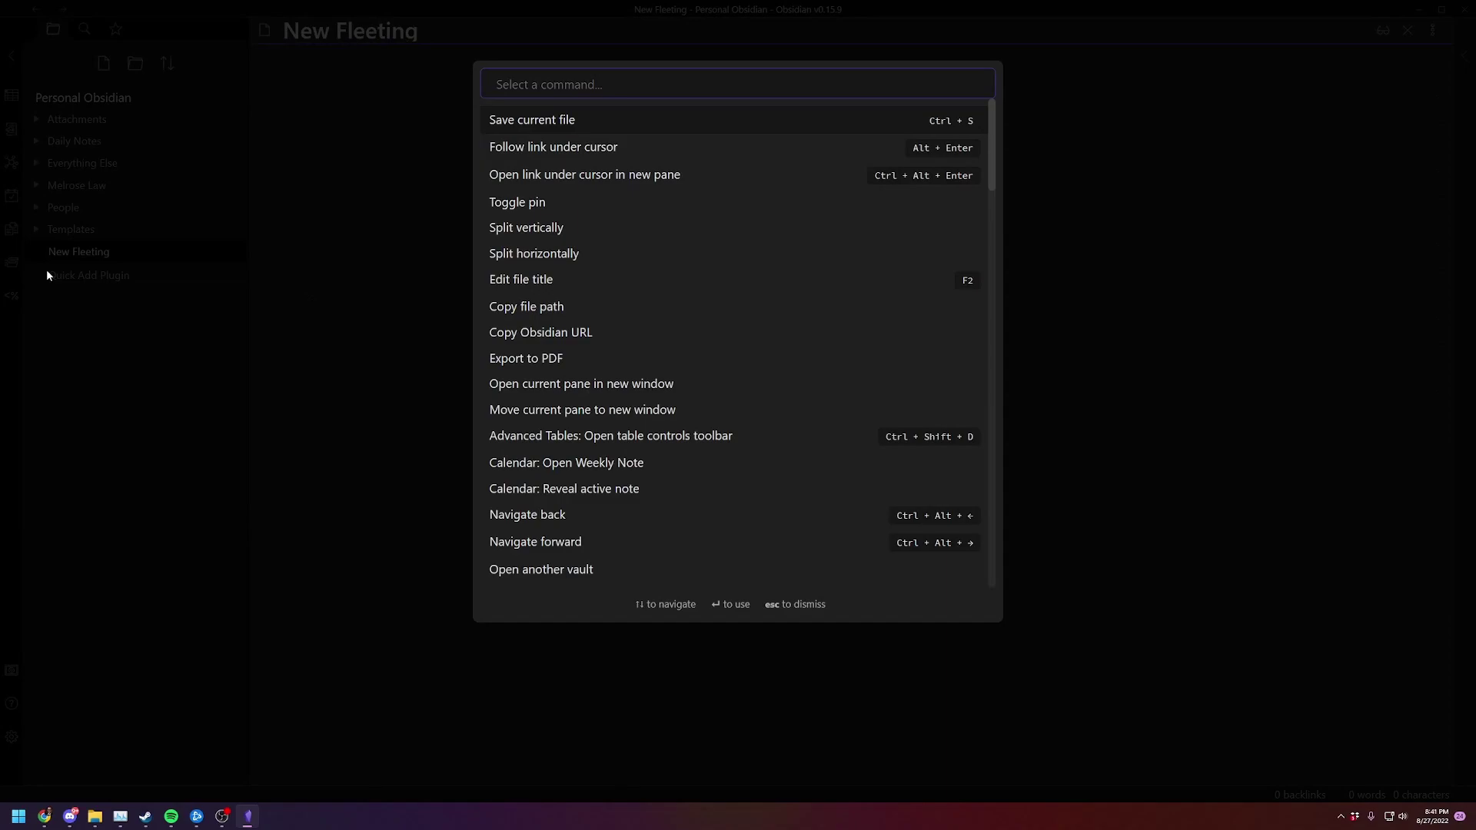
{"action": "type", "text": "template"}
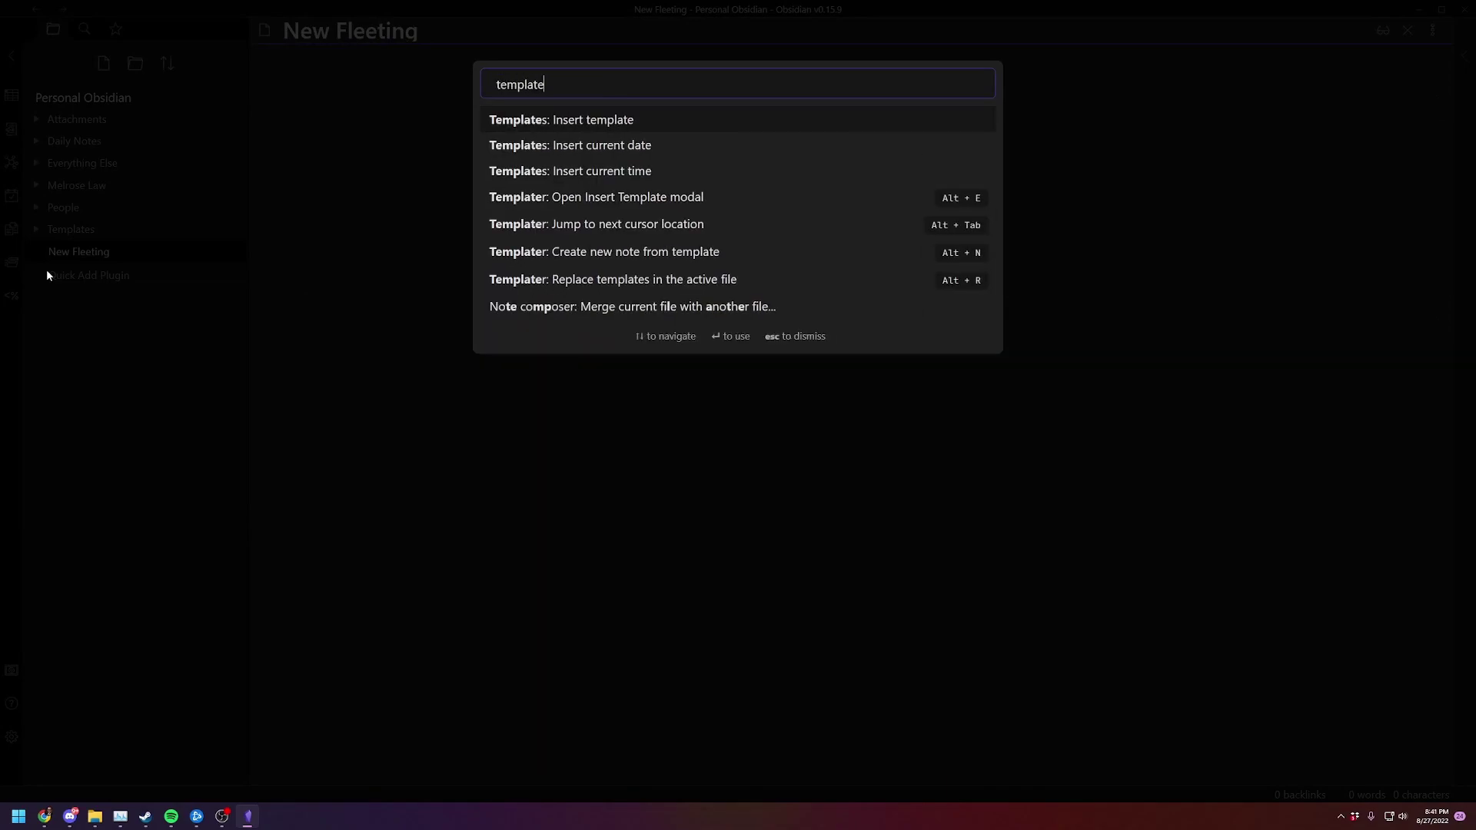
{"action": "type", "text": "r"}
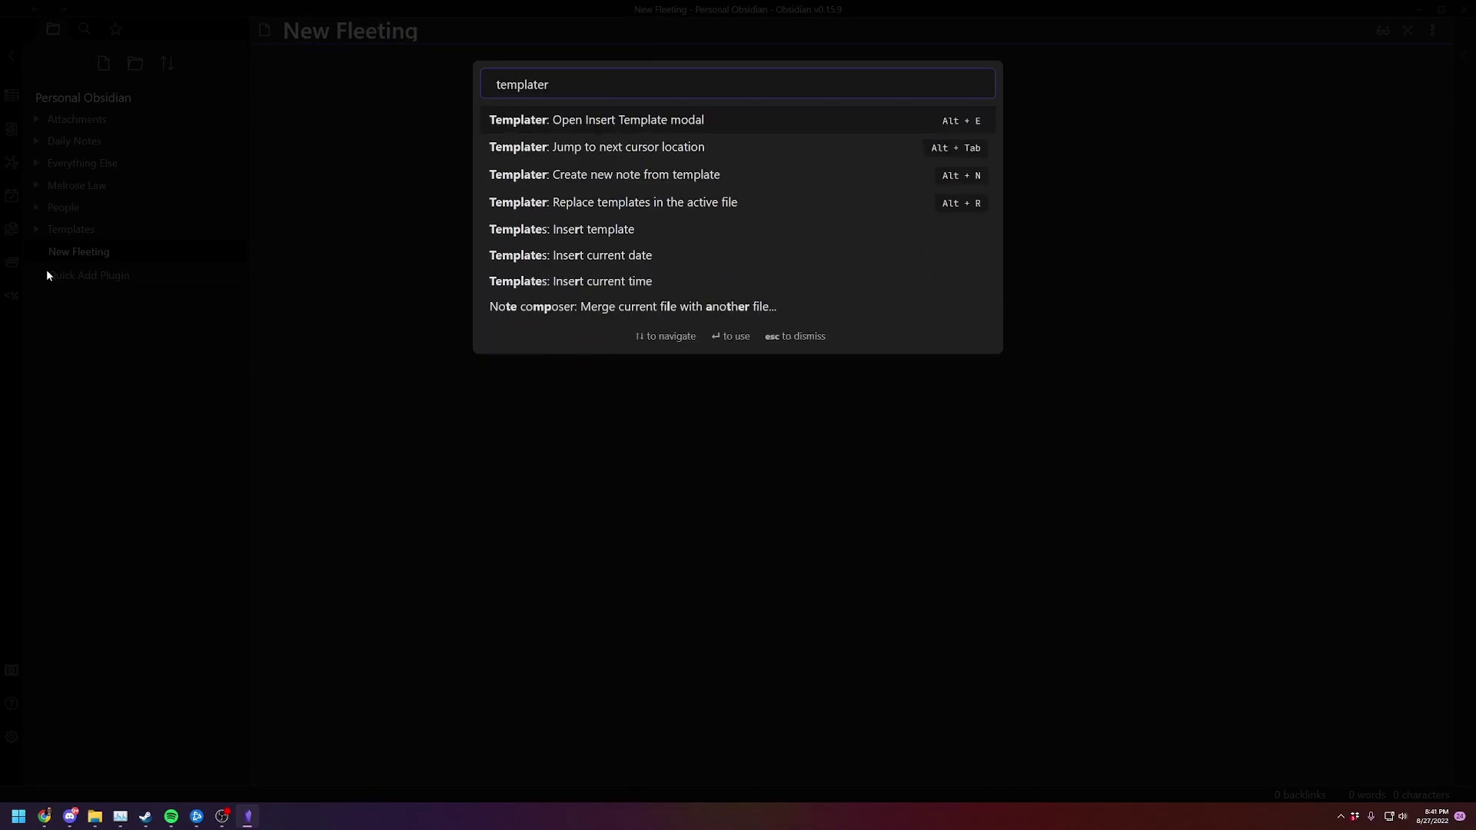
{"action": "left_click", "coordinate": [605, 120]}
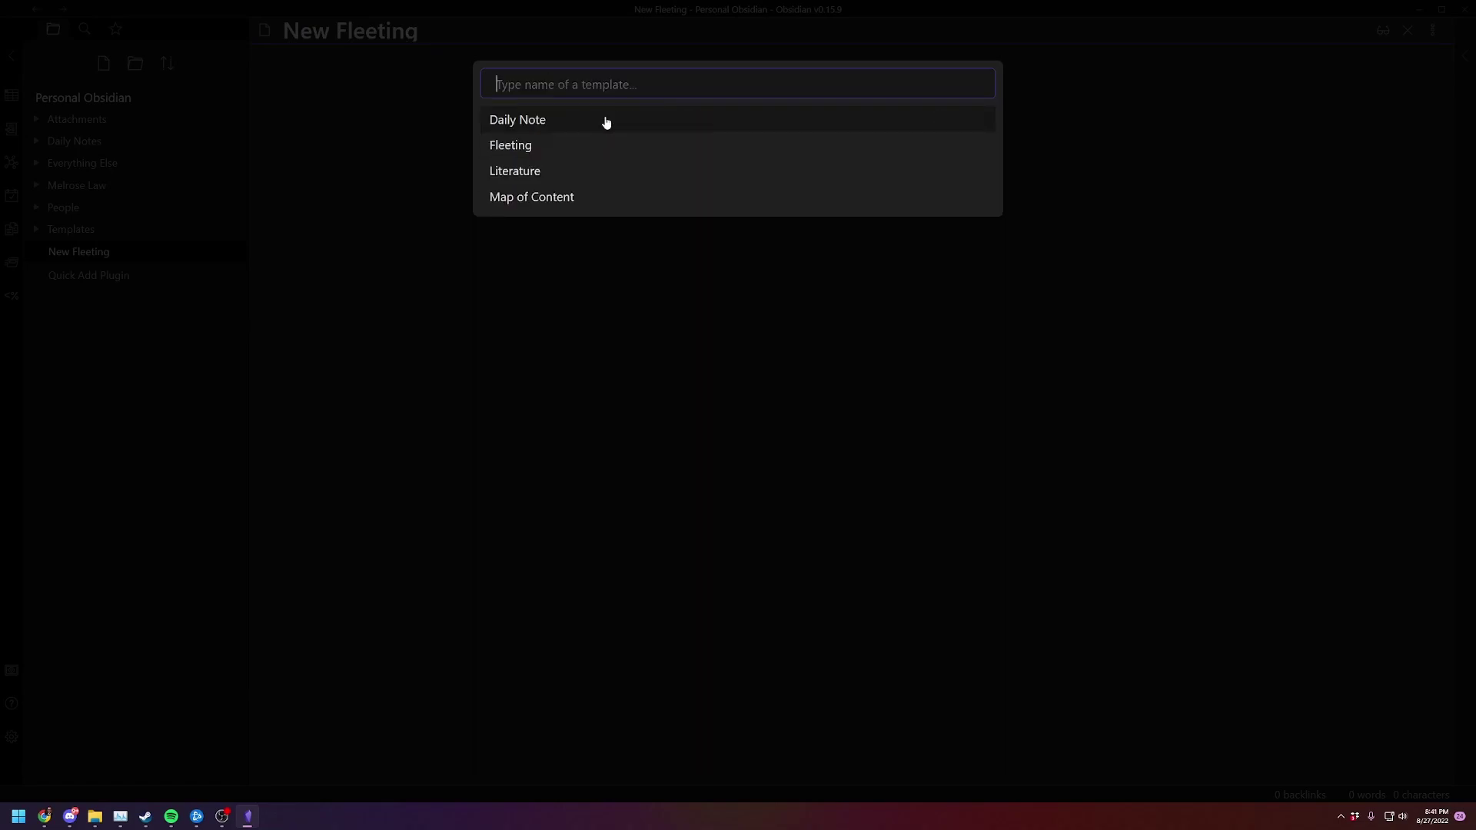
{"action": "left_click", "coordinate": [555, 145]}
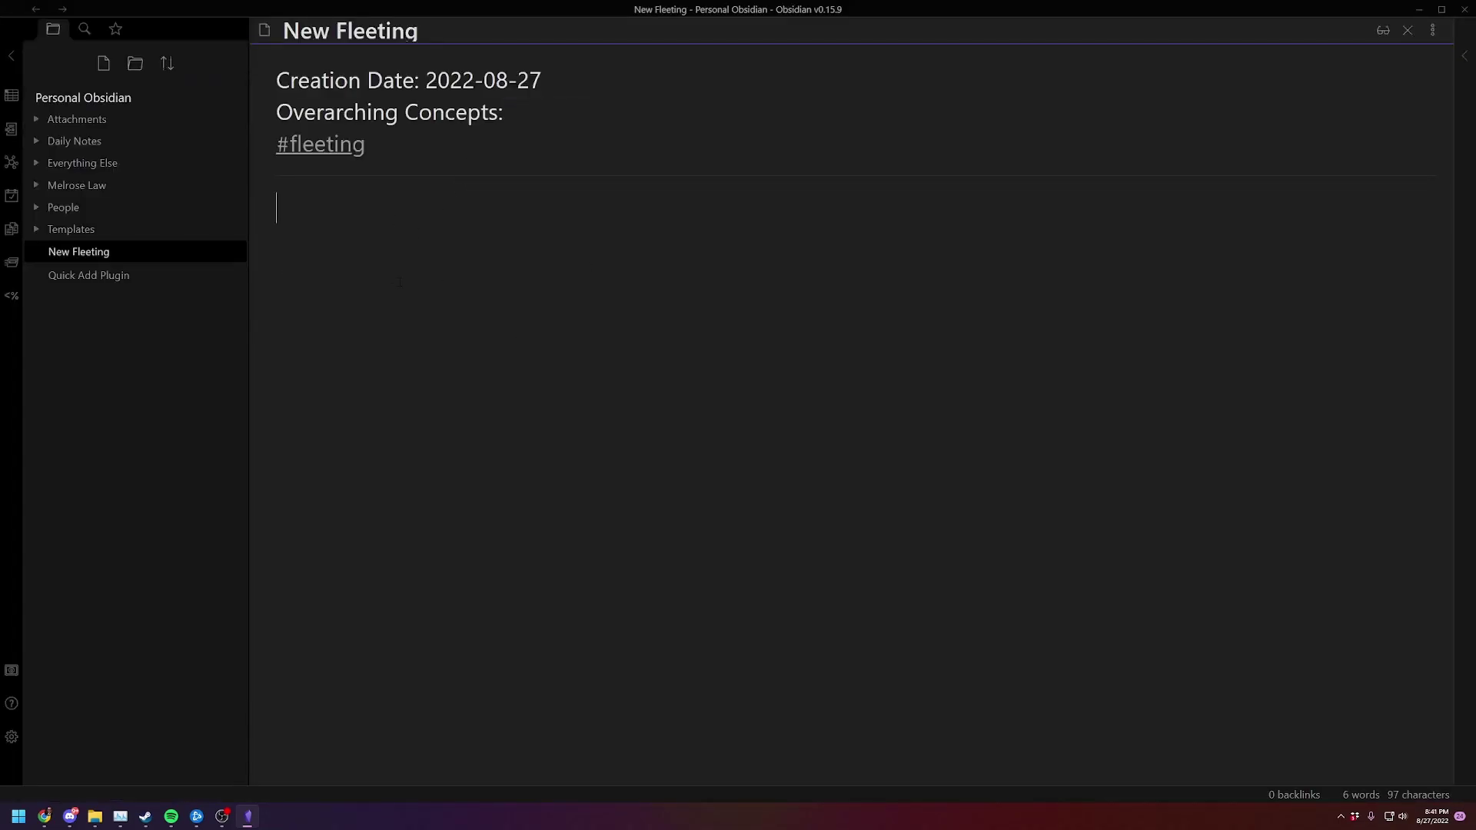
Step: Add an empty Untitled note, then reopen the Quick Add Plugin note from the file list
{"action": "key", "text": "Return"}
{"action": "key", "text": "Return"}
{"action": "key", "text": "BackSpace"}
{"action": "key", "text": "ctrl+n"}
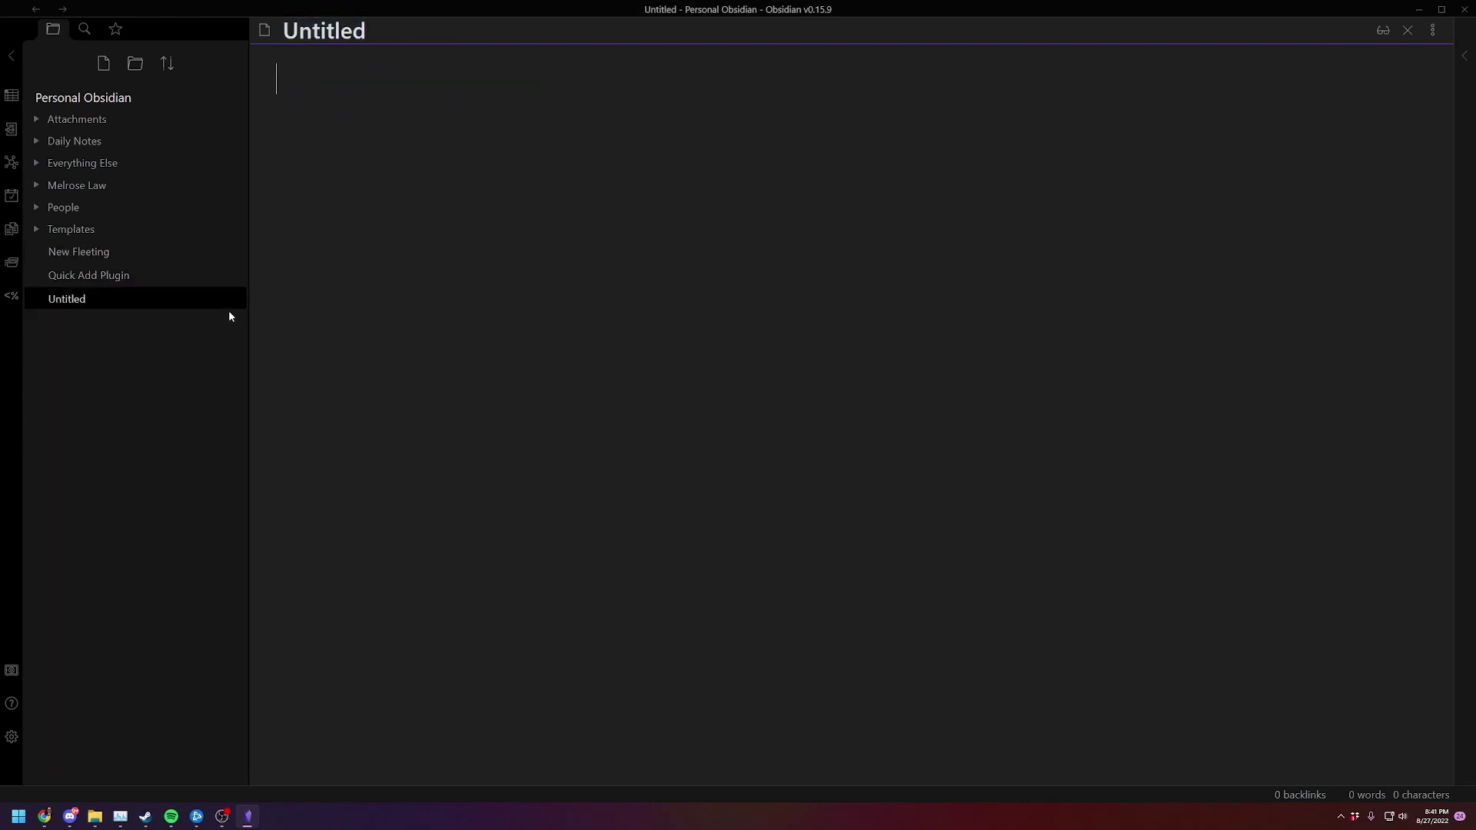
{"action": "left_click", "coordinate": [157, 282]}
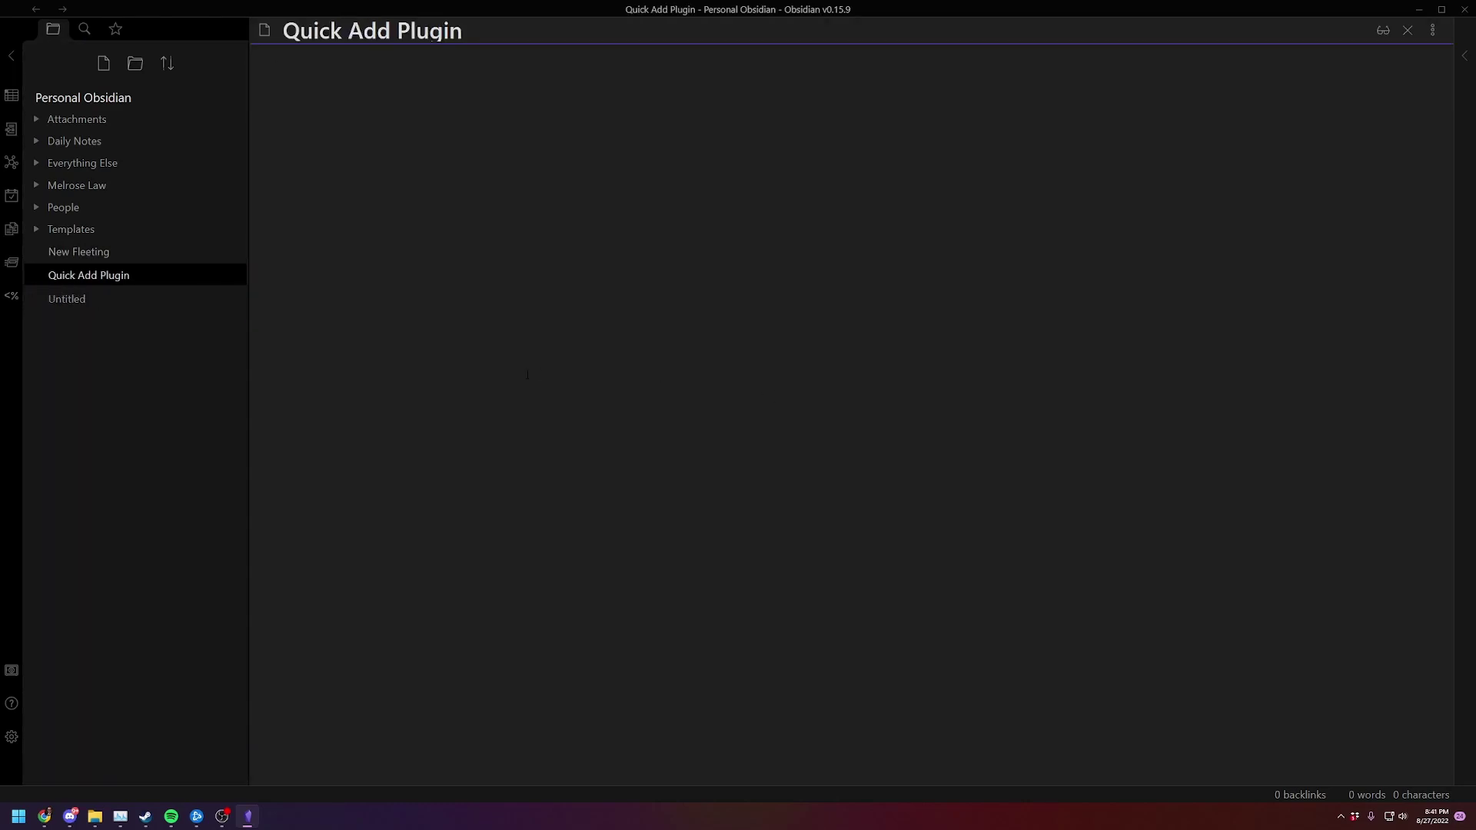
Step: Open the QuickAdd plugin's settings page under Community plugins
{"action": "left_click", "coordinate": [11, 738]}
{"action": "left_click", "coordinate": [267, 390]}
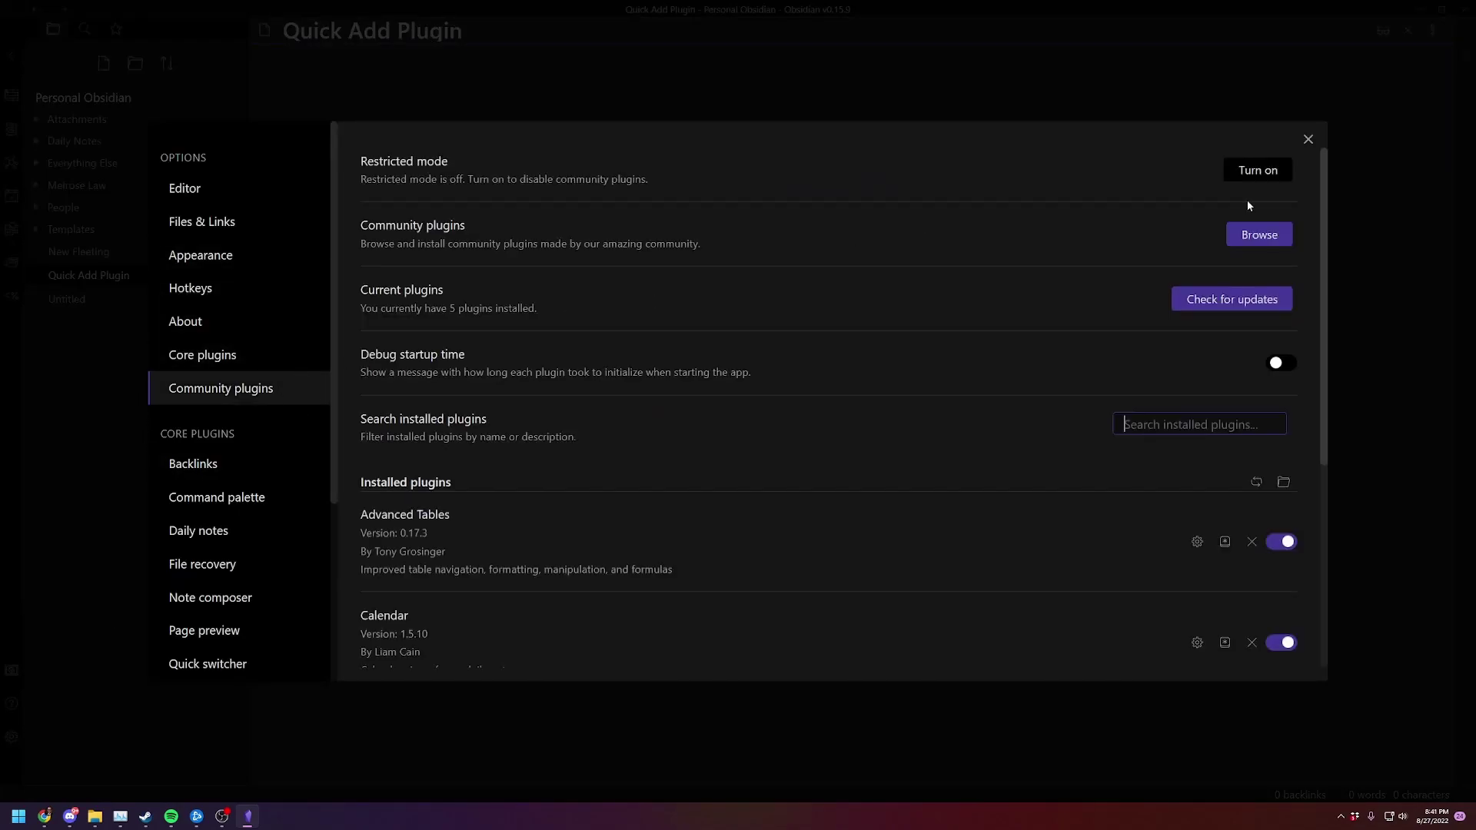
{"action": "scroll", "coordinate": [179, 476], "scroll_direction": "down", "scroll_amount": 3}
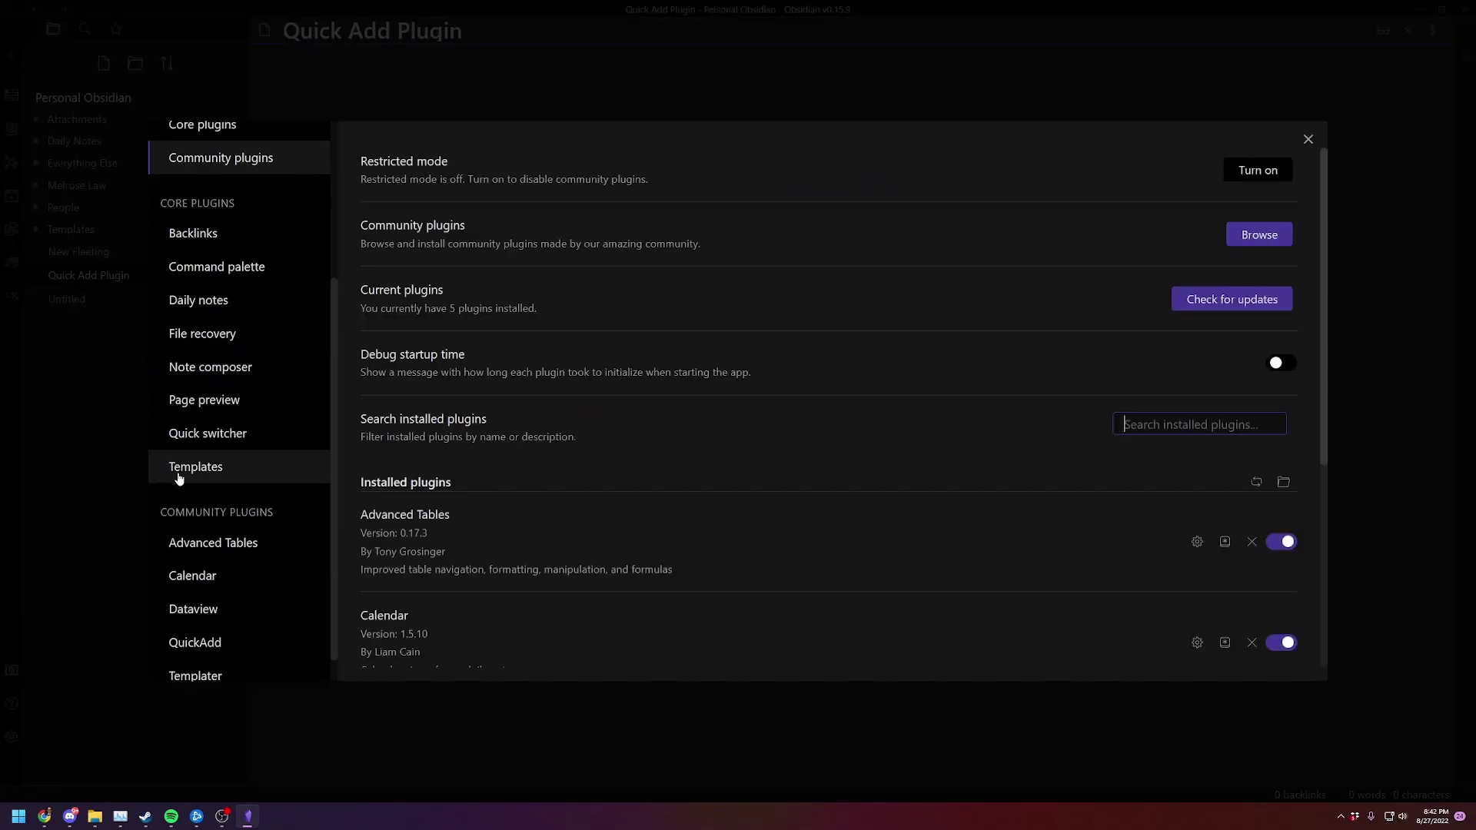
{"action": "scroll", "coordinate": [178, 478], "scroll_direction": "down", "scroll_amount": 1}
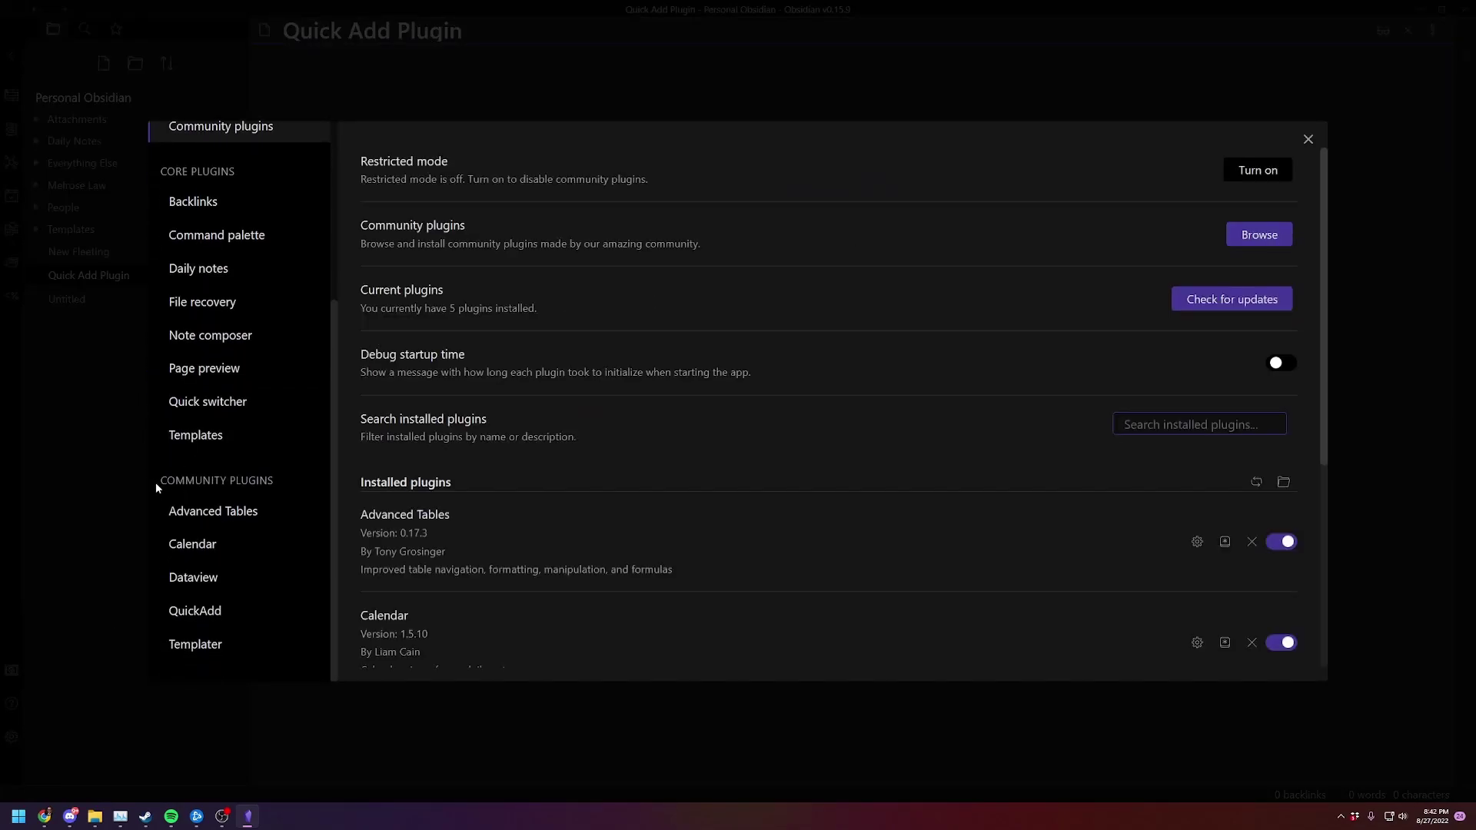
{"action": "left_click", "coordinate": [195, 621]}
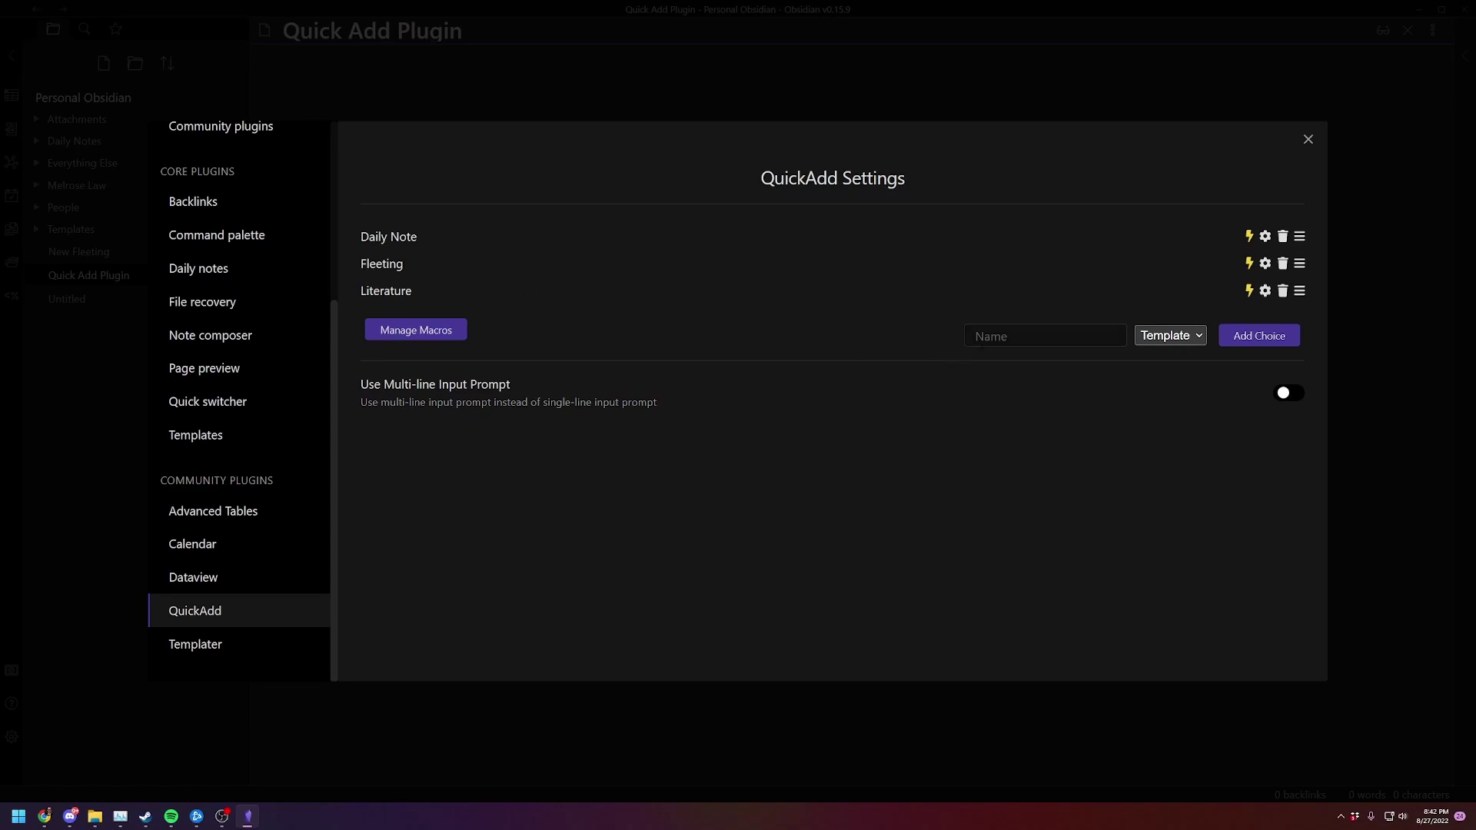
{"action": "type", "text": "F"}
{"action": "key", "text": "BackSpace"}
Step: Delete the old Fleeting choice and add a new Template-type choice named Fleeting
{"action": "left_click", "coordinate": [1282, 264]}
{"action": "left_click", "coordinate": [843, 453]}
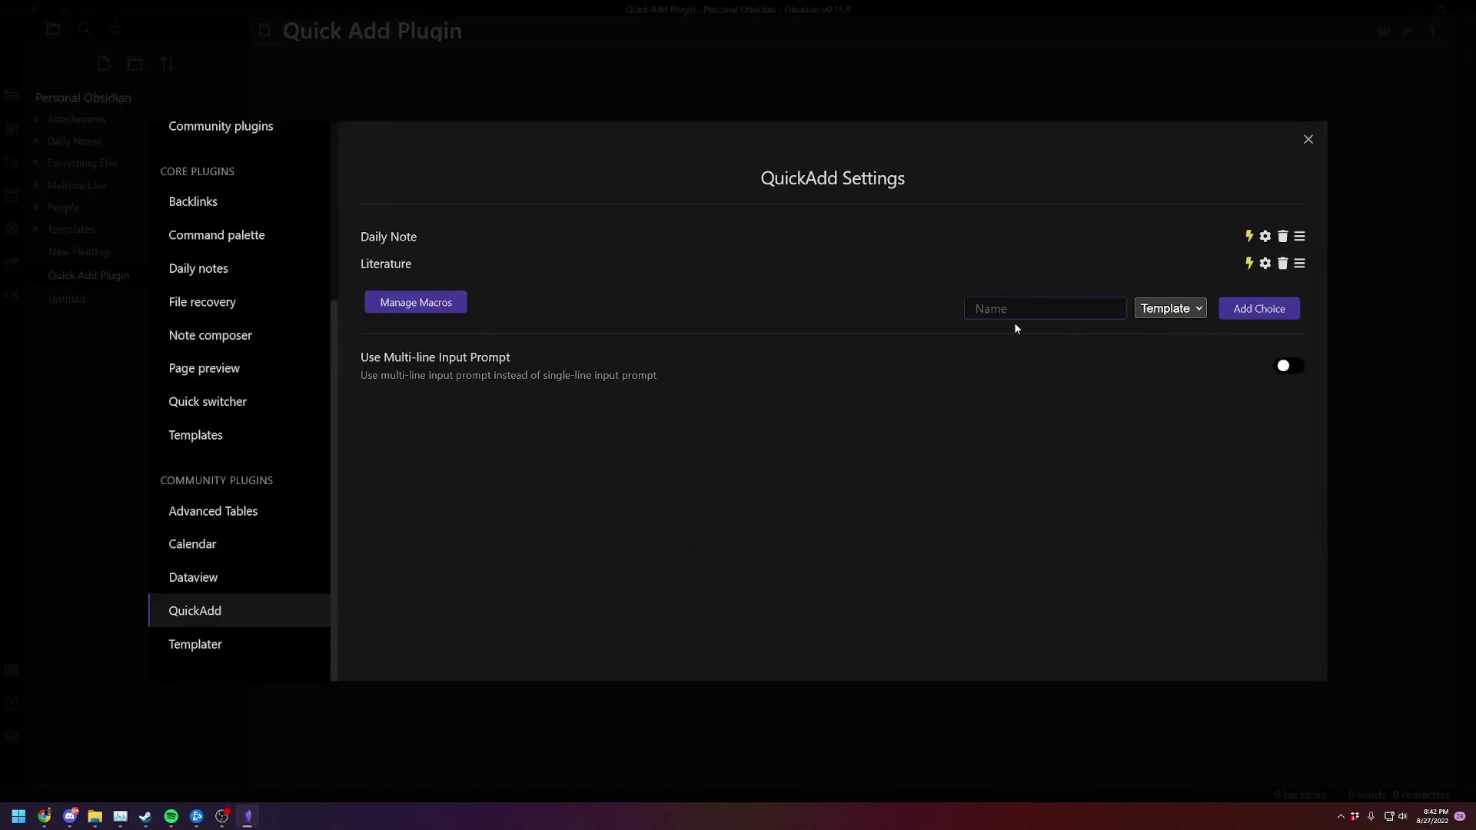
{"action": "left_click", "coordinate": [1169, 308]}
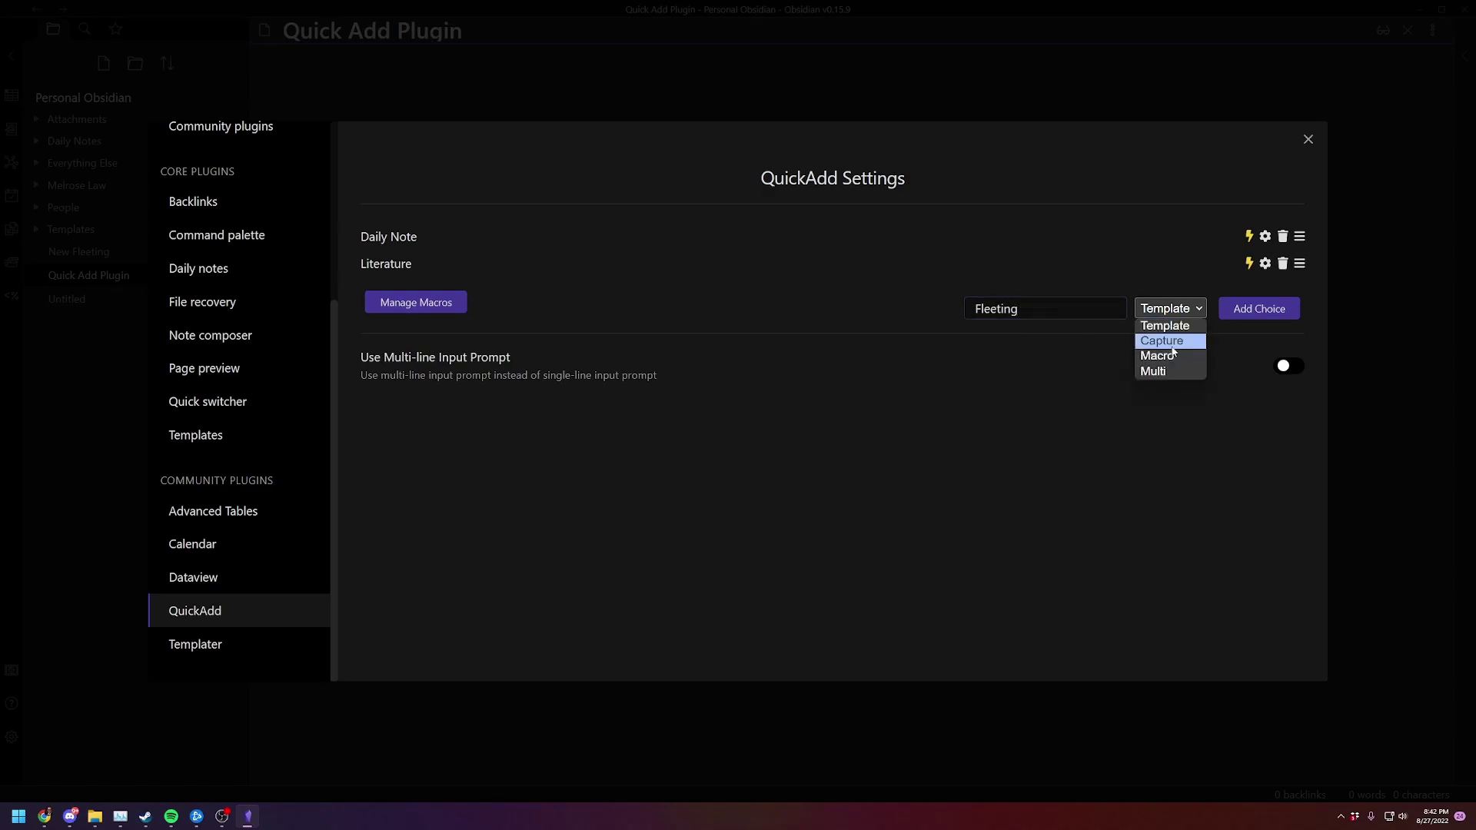
{"action": "left_click", "coordinate": [1163, 325]}
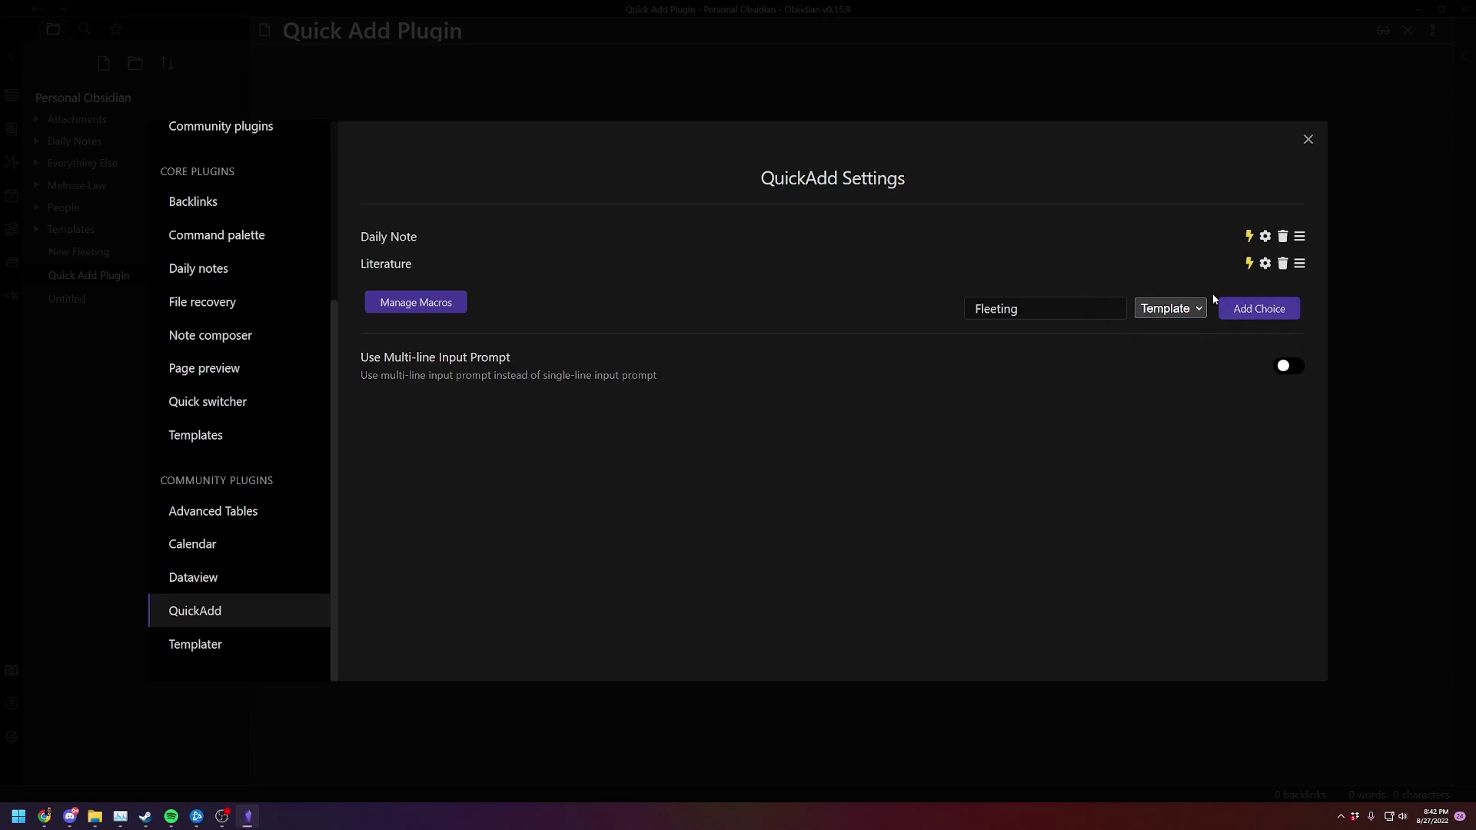
{"action": "left_click", "coordinate": [1260, 315]}
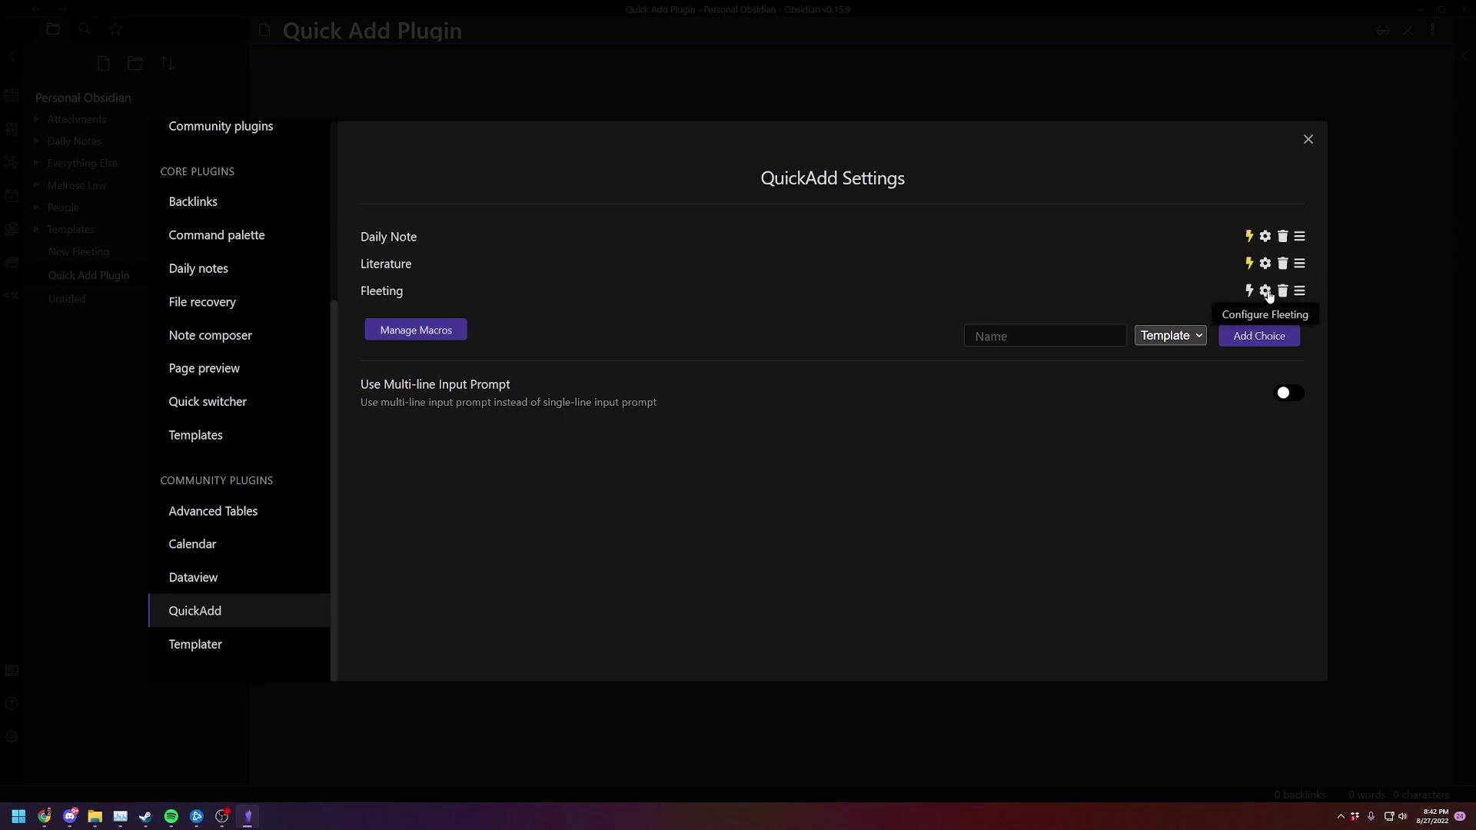
Step: Point the Fleeting choice at Templates/Fleeting.md and enable opening the created file
{"action": "left_click", "coordinate": [1264, 290]}
{"action": "left_click", "coordinate": [959, 248]}
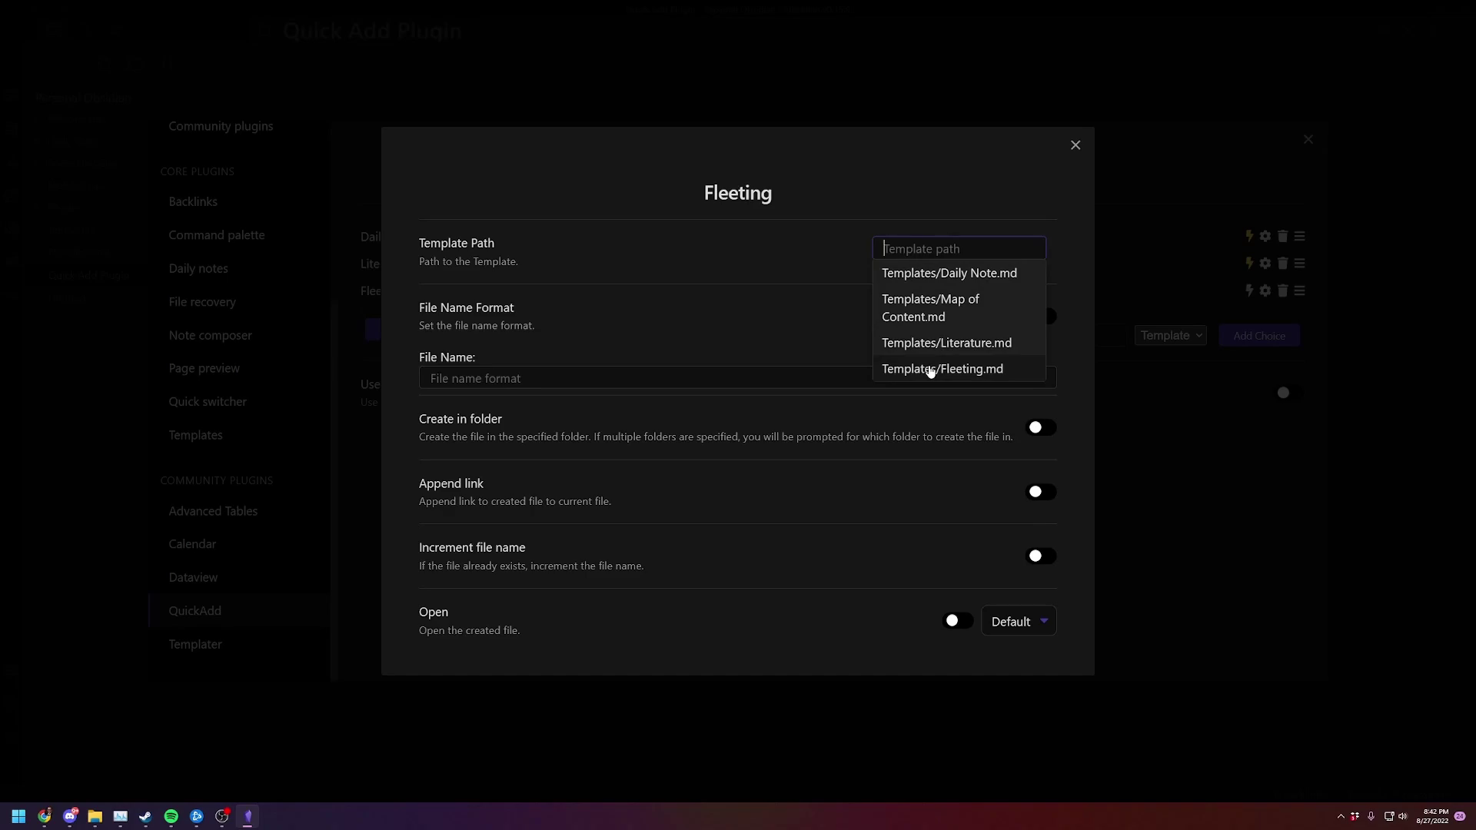
{"action": "left_click", "coordinate": [930, 370]}
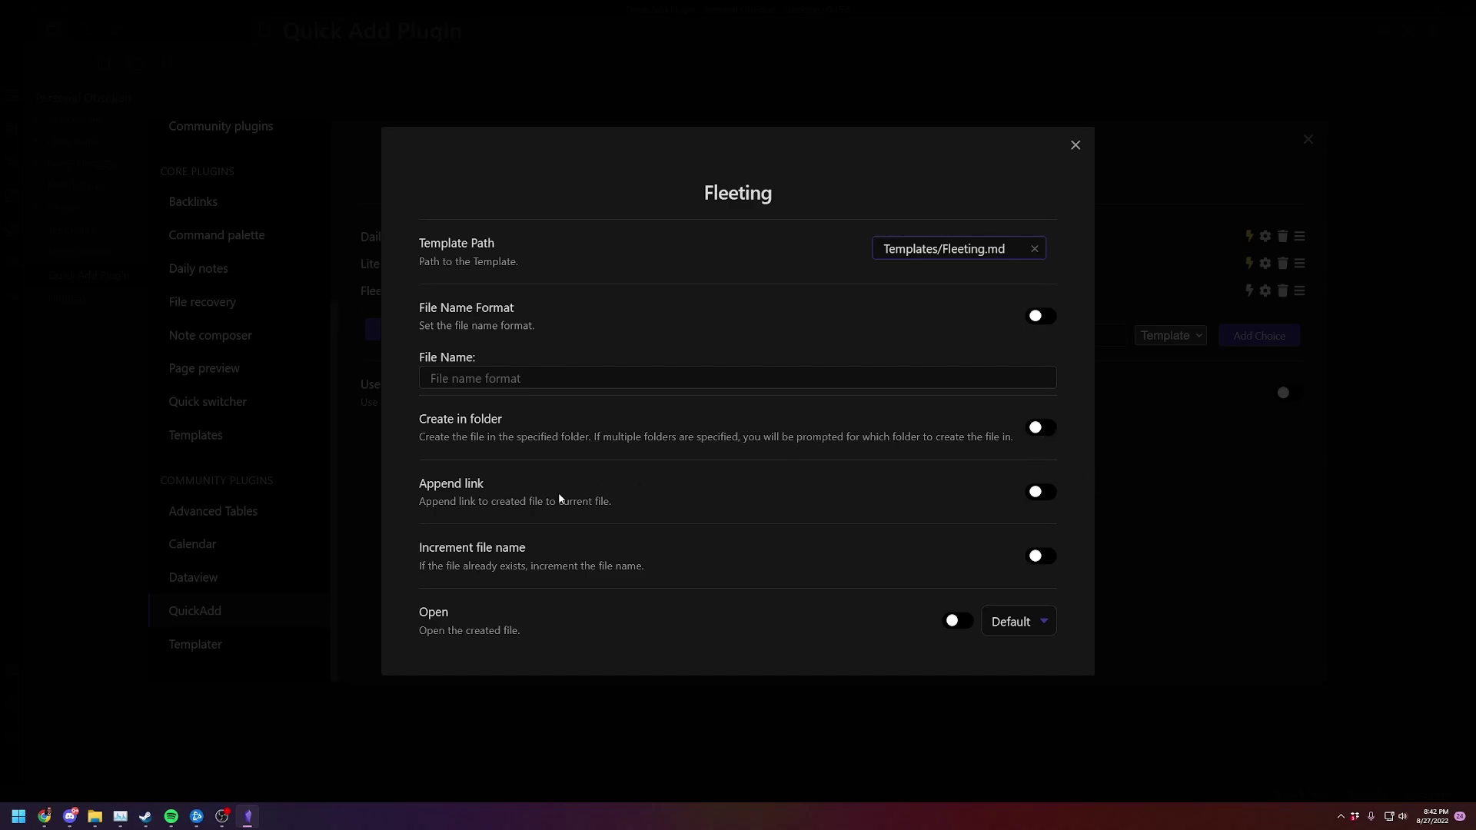
{"action": "left_click", "coordinate": [956, 621]}
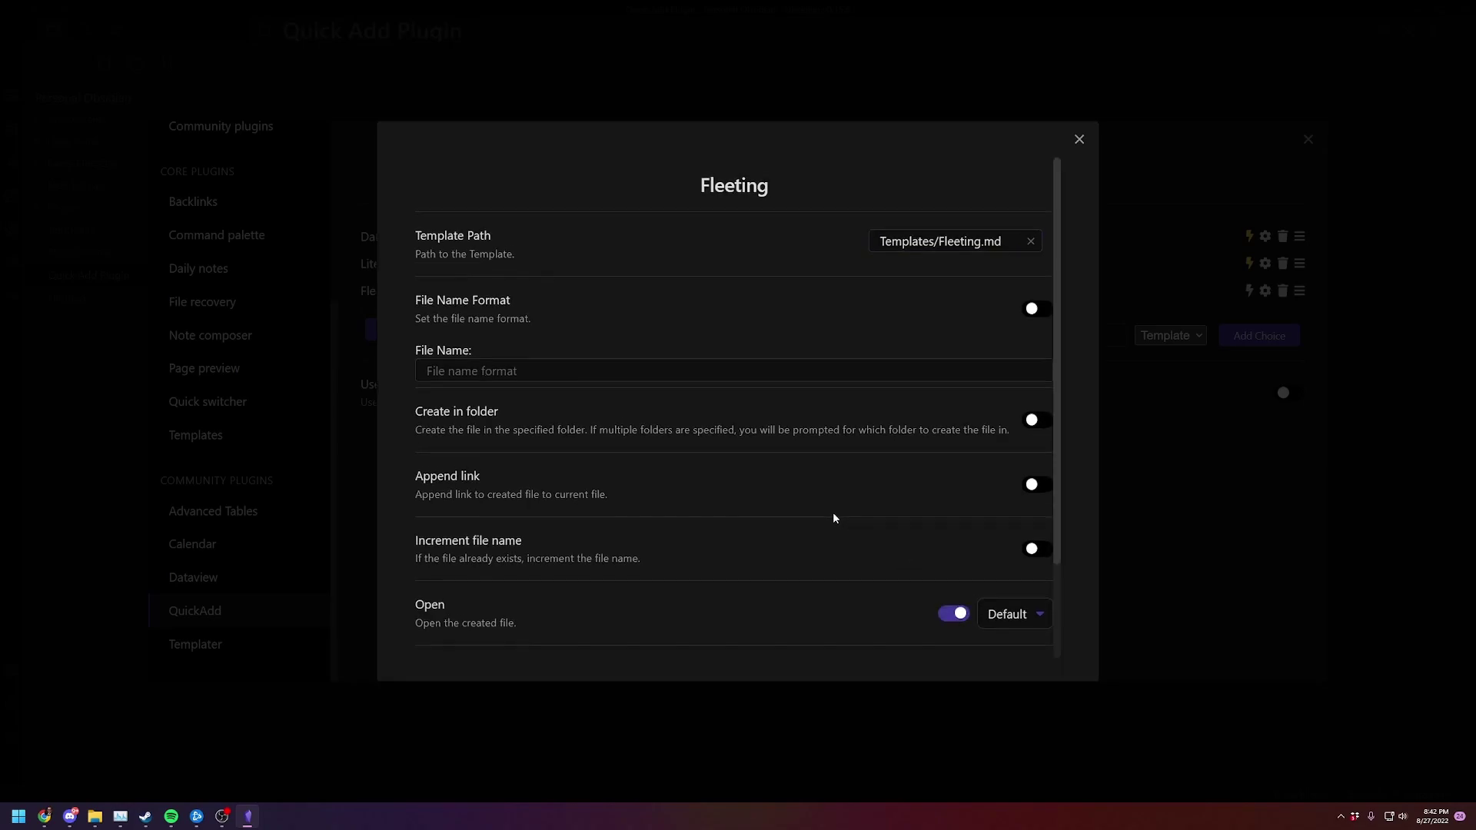
{"action": "scroll", "coordinate": [815, 523], "scroll_direction": "down", "scroll_amount": 2}
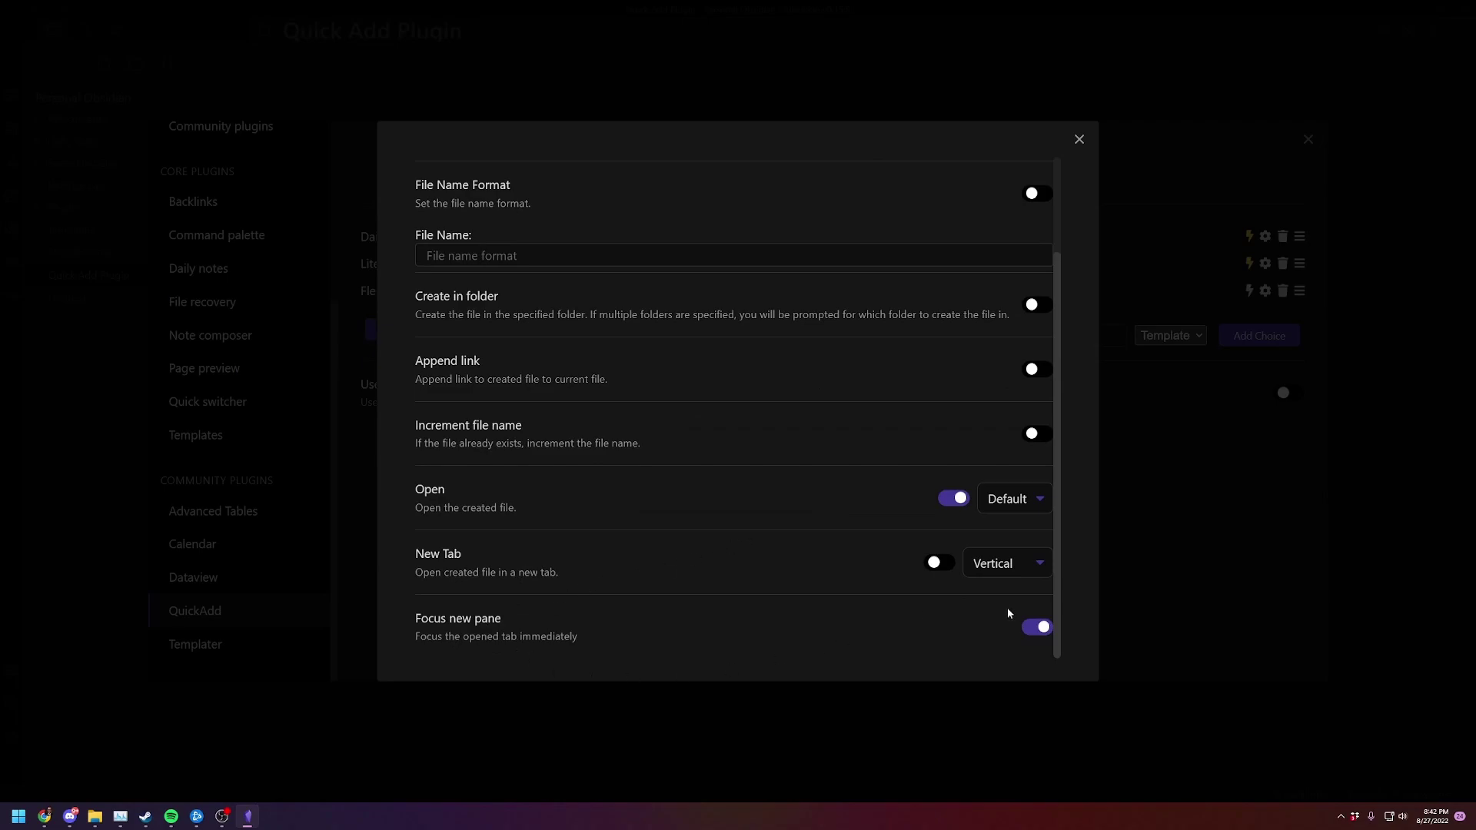
{"action": "scroll", "coordinate": [873, 311], "scroll_direction": "up", "scroll_amount": 2}
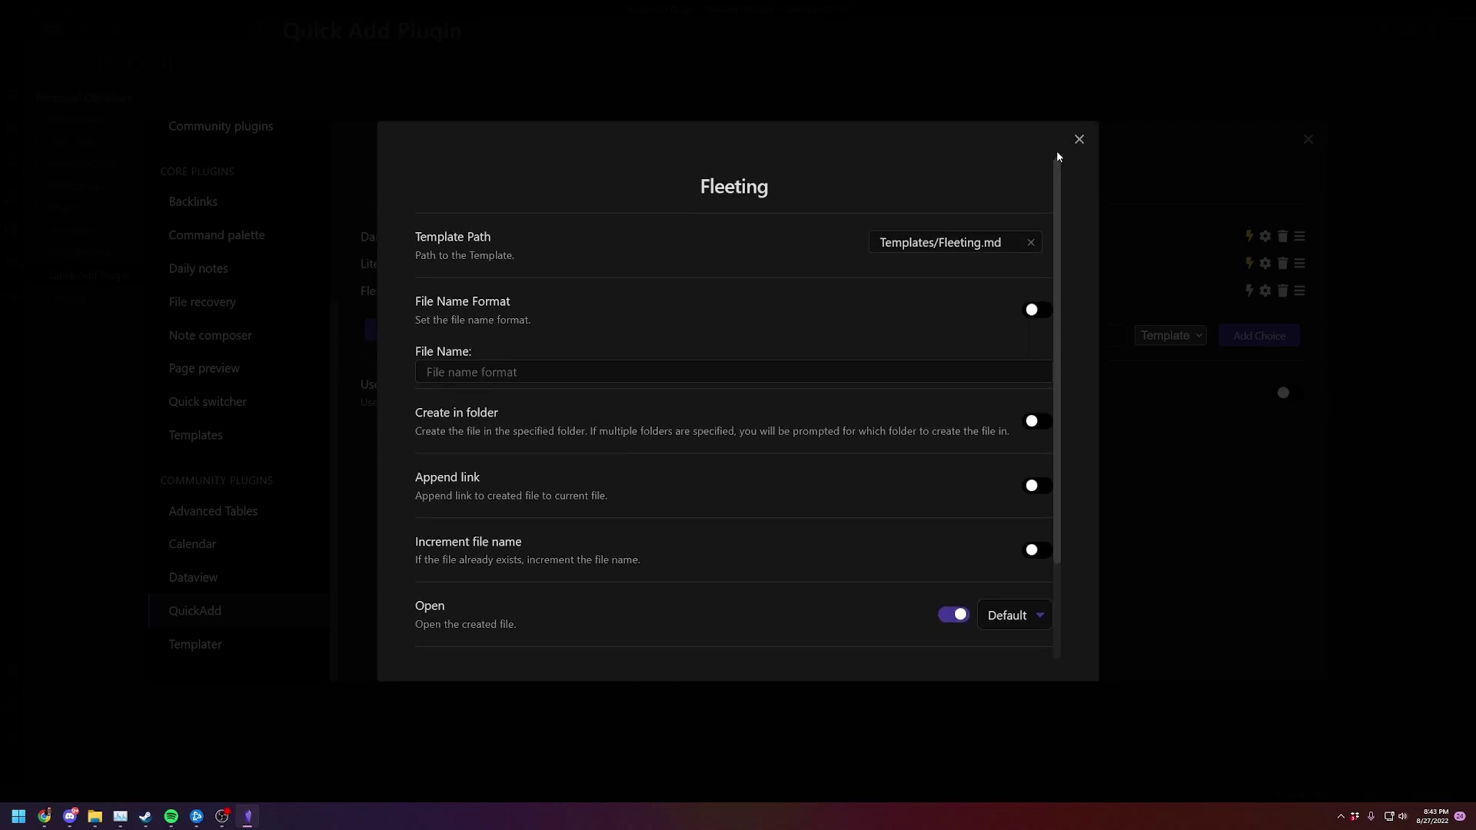
{"action": "left_click", "coordinate": [1079, 140]}
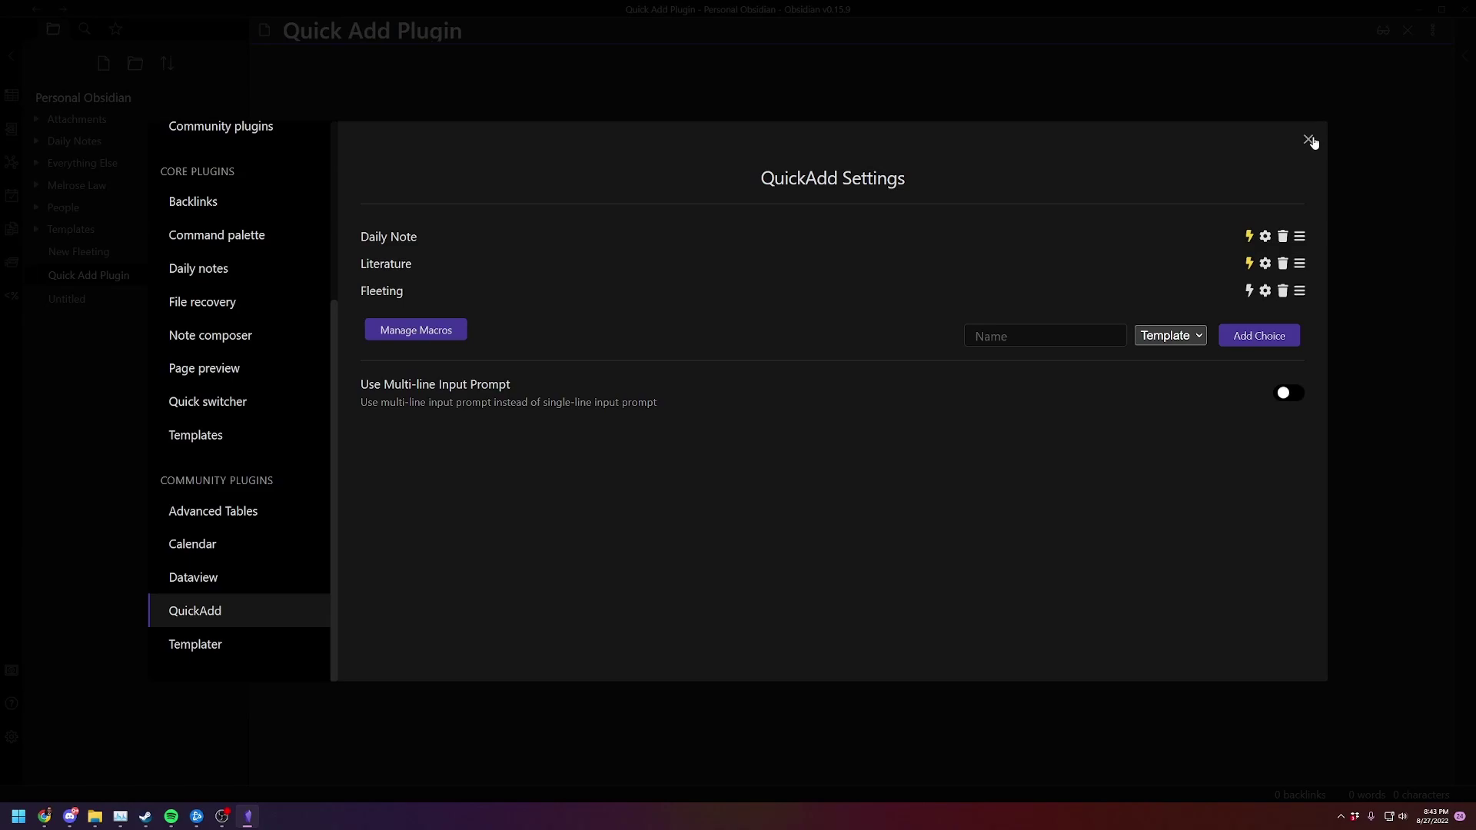
Step: Register the Fleeting choice as a command, leave settings, and open Templates/Fleeting
{"action": "left_click", "coordinate": [1248, 291]}
{"action": "left_click", "coordinate": [1307, 139]}
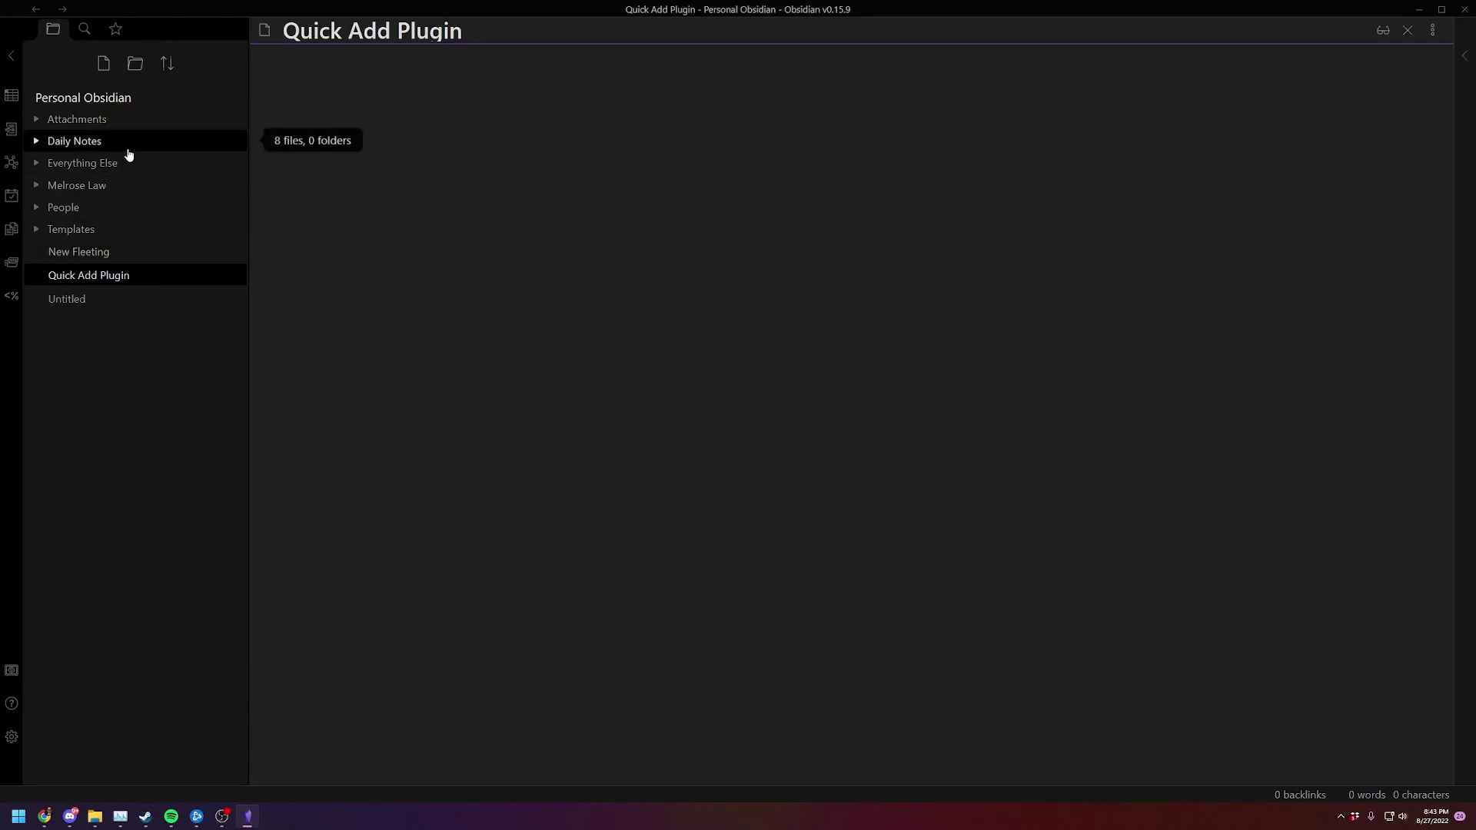
{"action": "left_click", "coordinate": [92, 230]}
{"action": "left_click", "coordinate": [93, 274]}
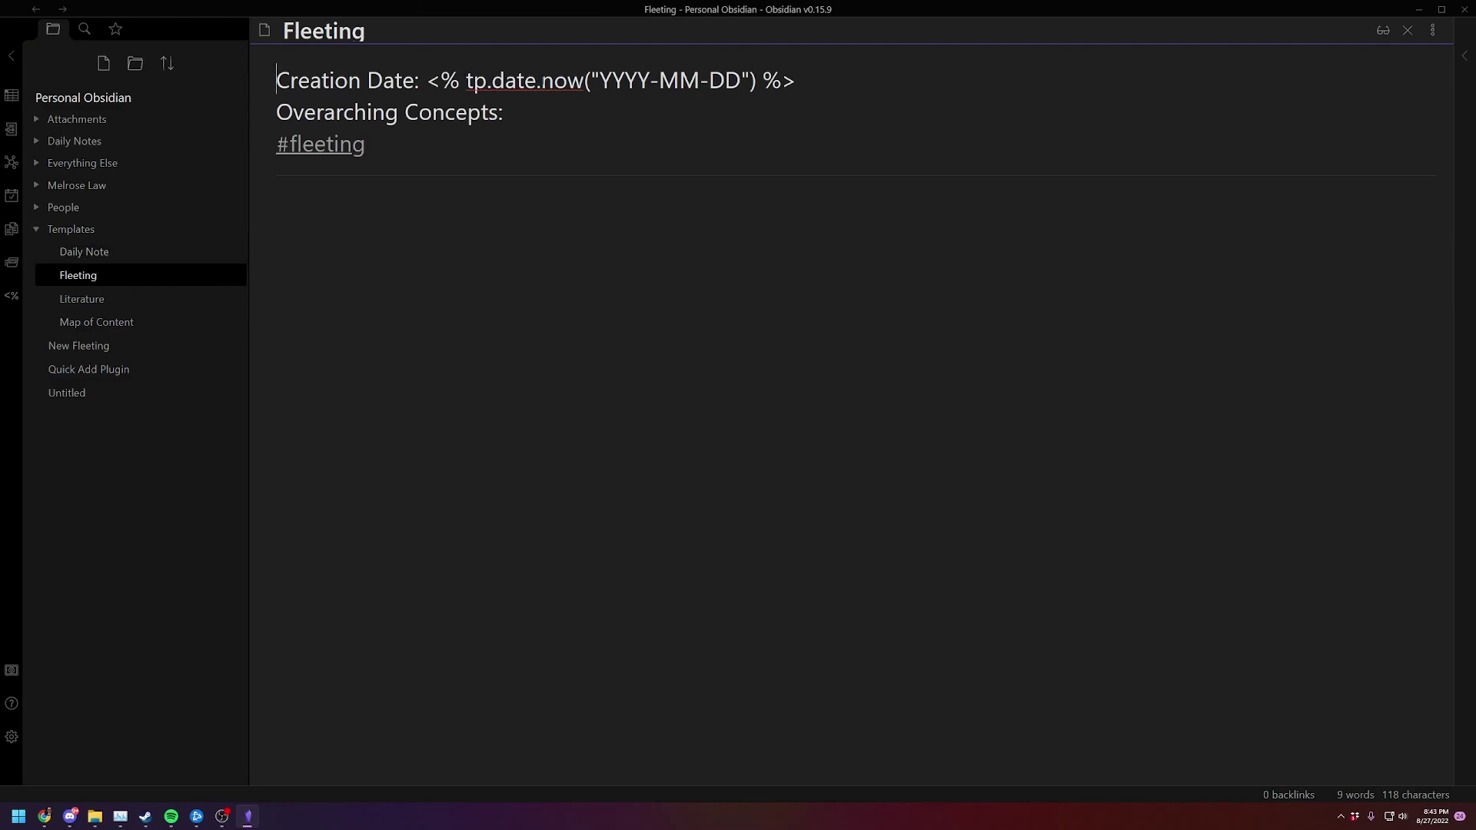
Step: Type a {{date}} placeholder below #fleeting, then delete it again
{"action": "left_click", "coordinate": [420, 231]}
{"action": "type", "text": "{{date}}"}
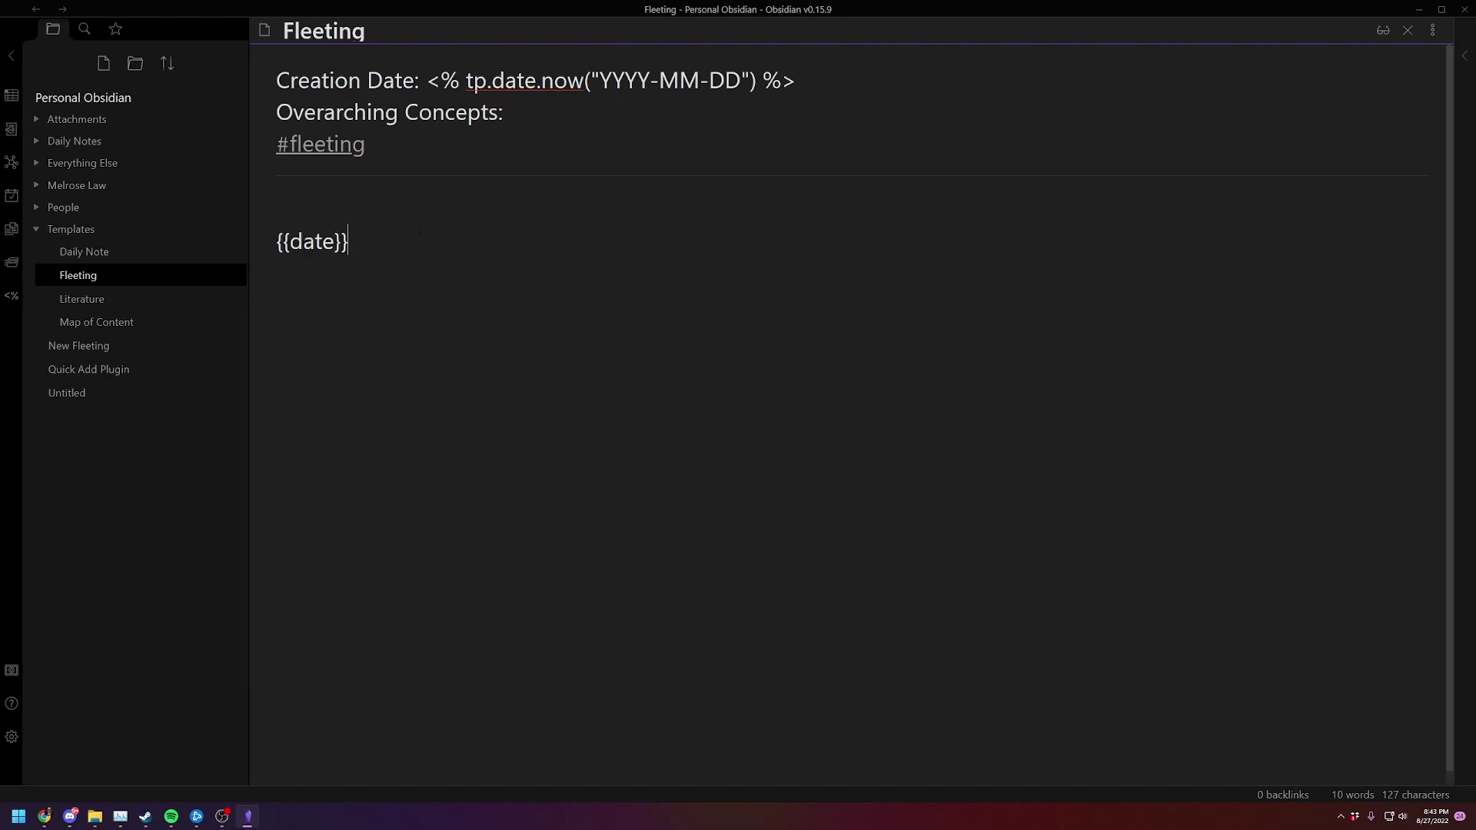
{"action": "key", "text": "shift+Home"}
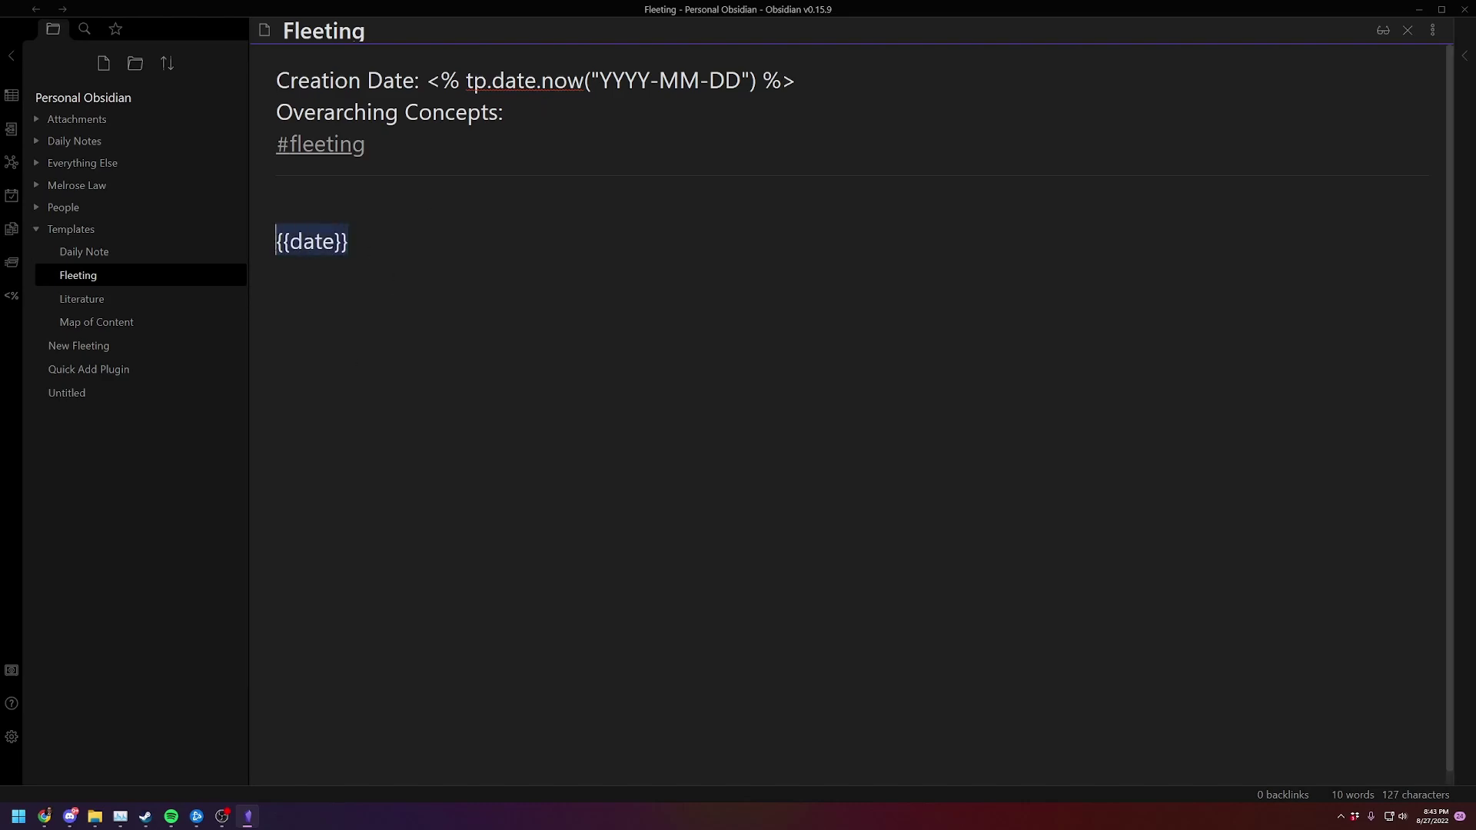
{"action": "key", "text": "BackSpace"}
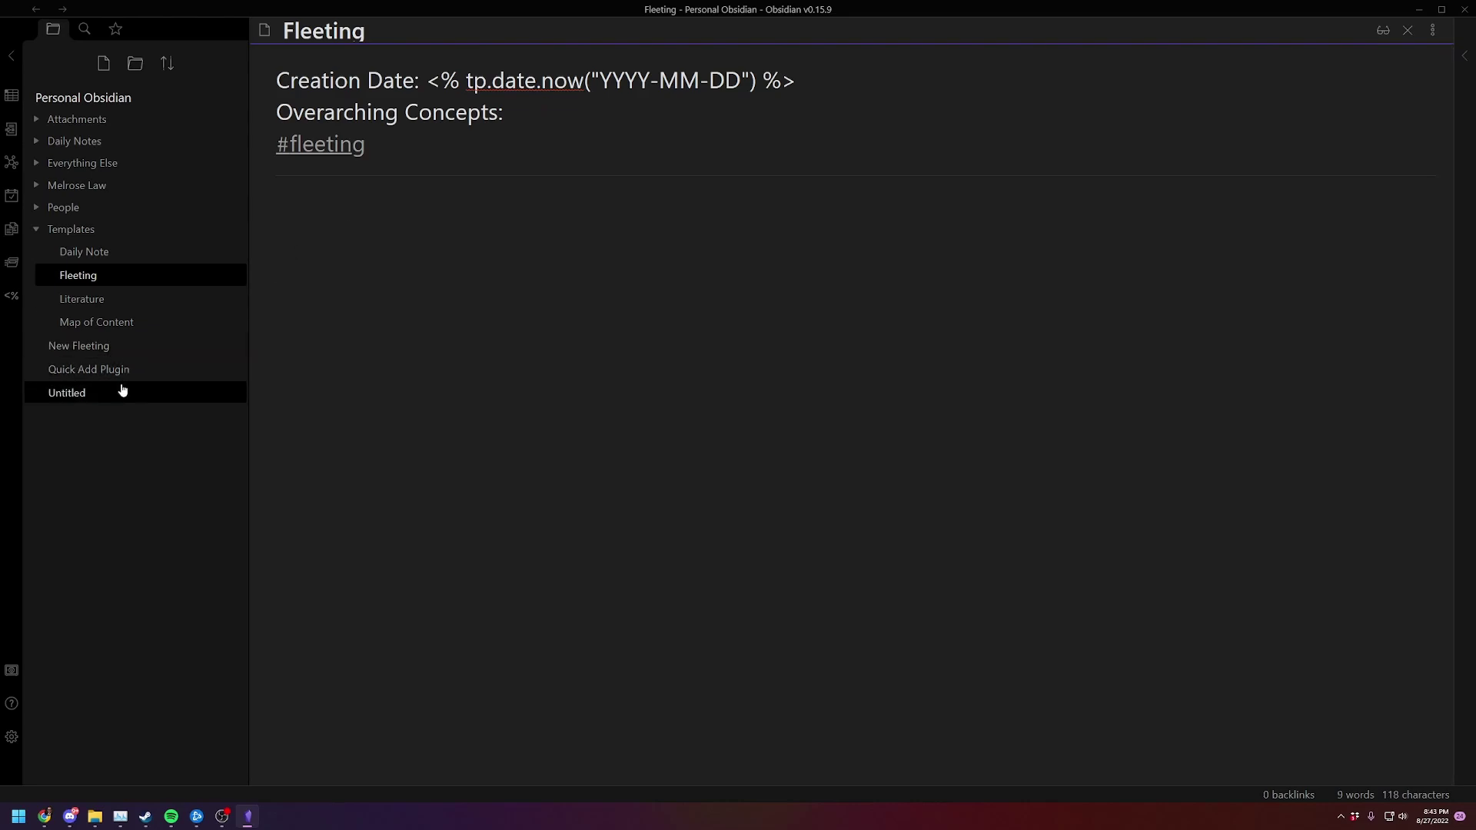
Step: From the Untitled note, run QuickAdd and choose the Fleeting choice
{"action": "left_click", "coordinate": [119, 394]}
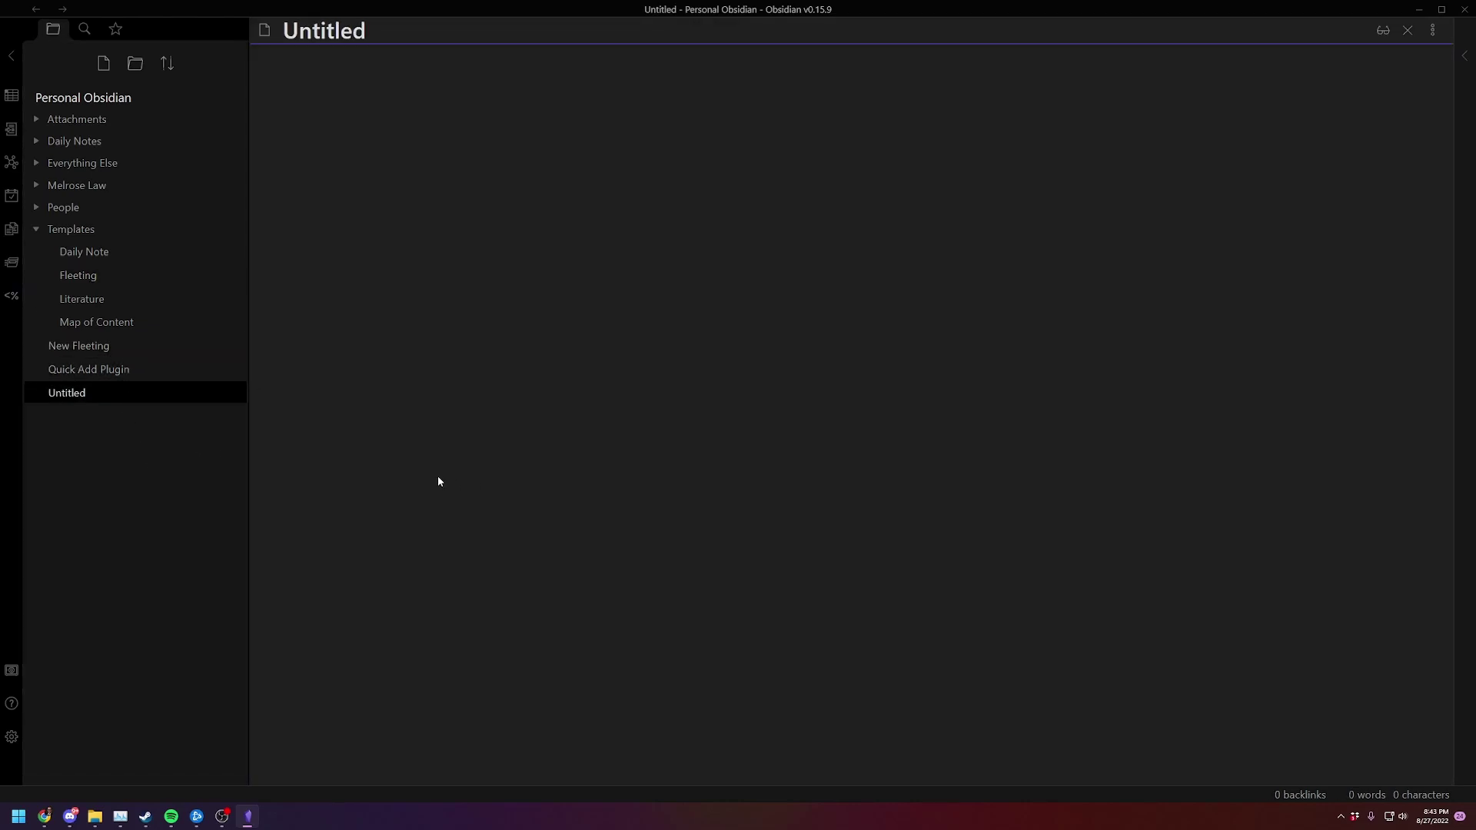
{"action": "key", "text": "ctrl+p"}
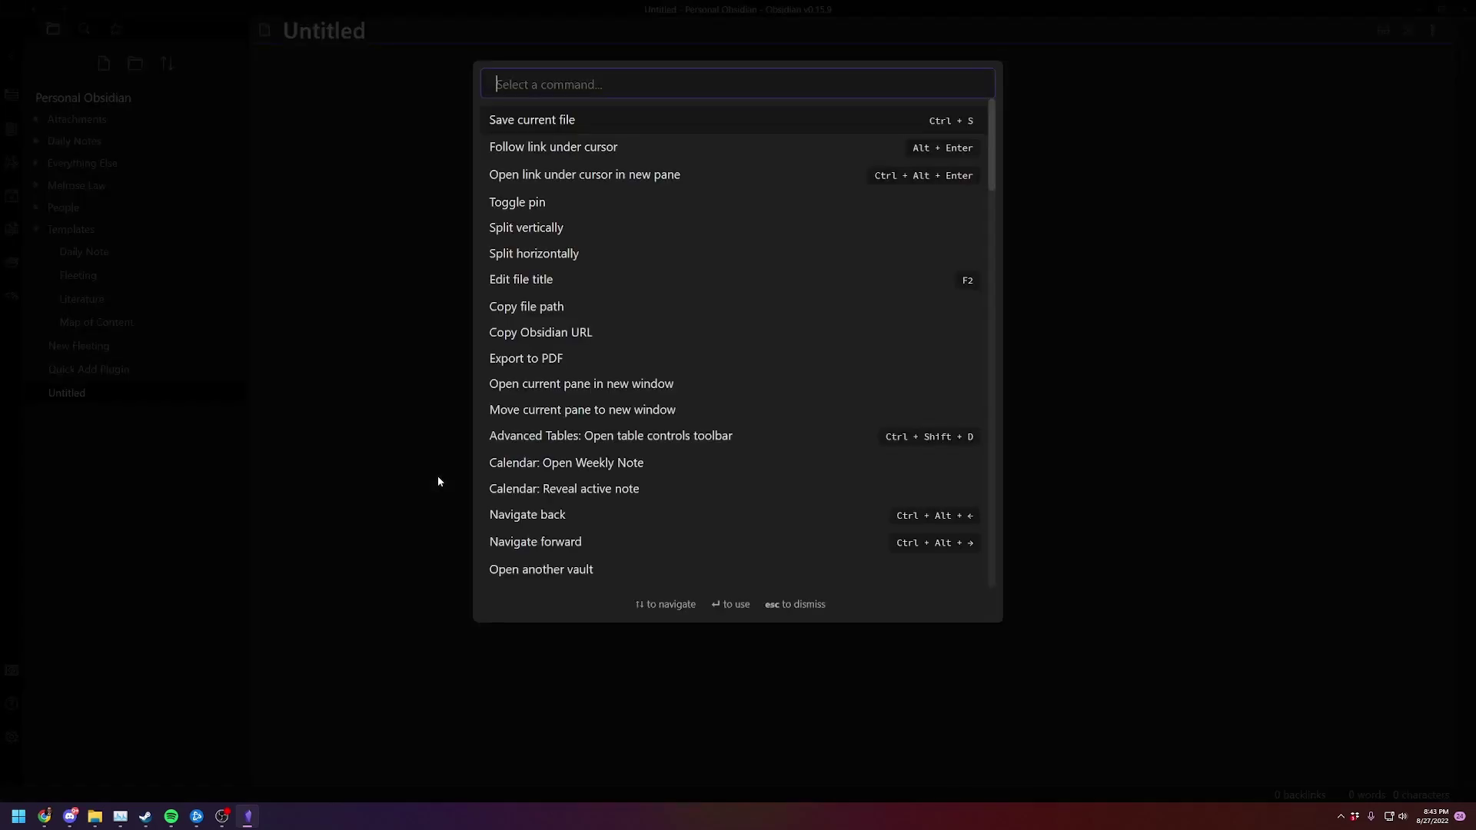
{"action": "type", "text": "quickad"}
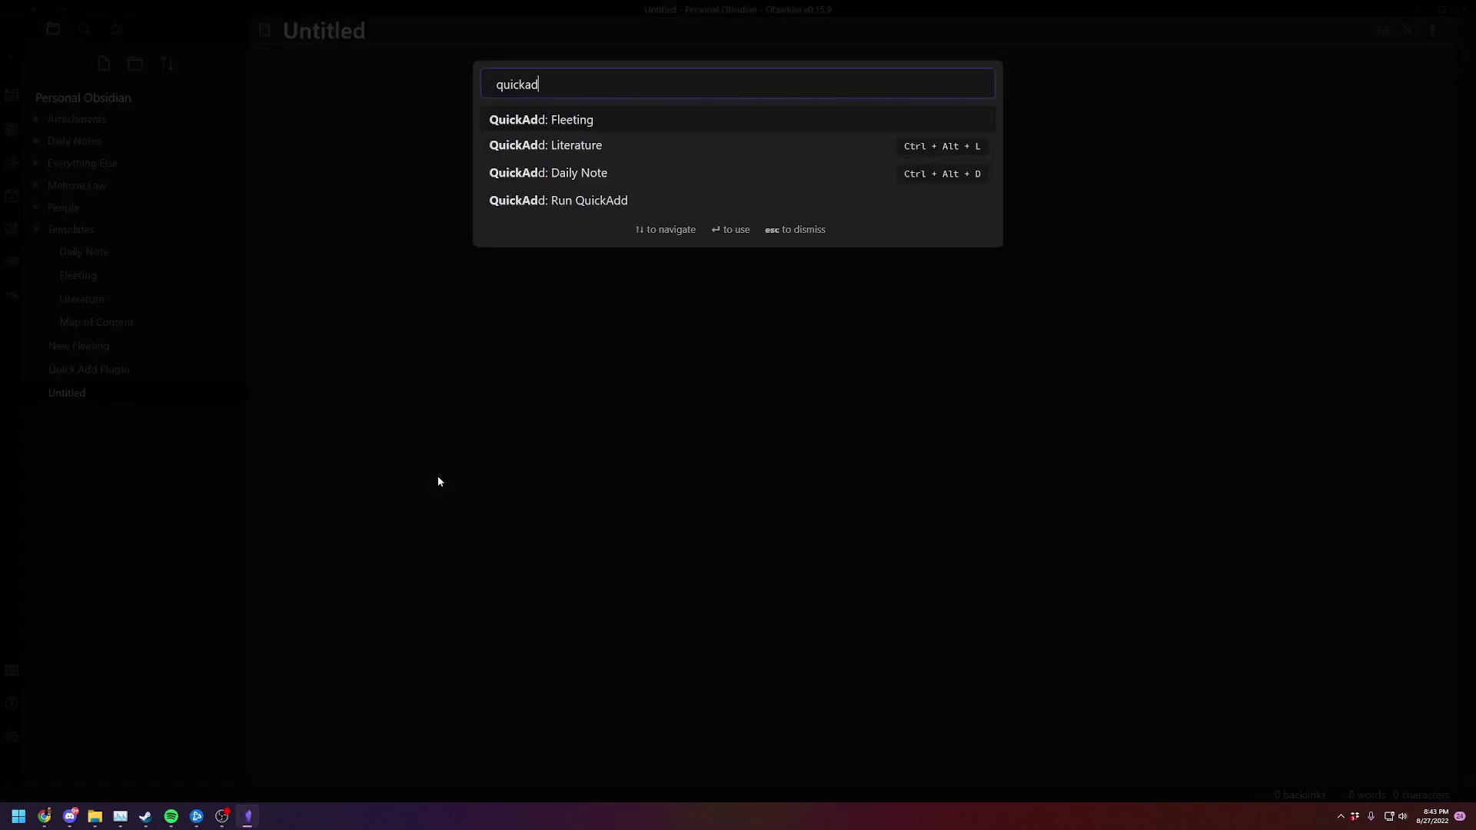
{"action": "type", "text": "d"}
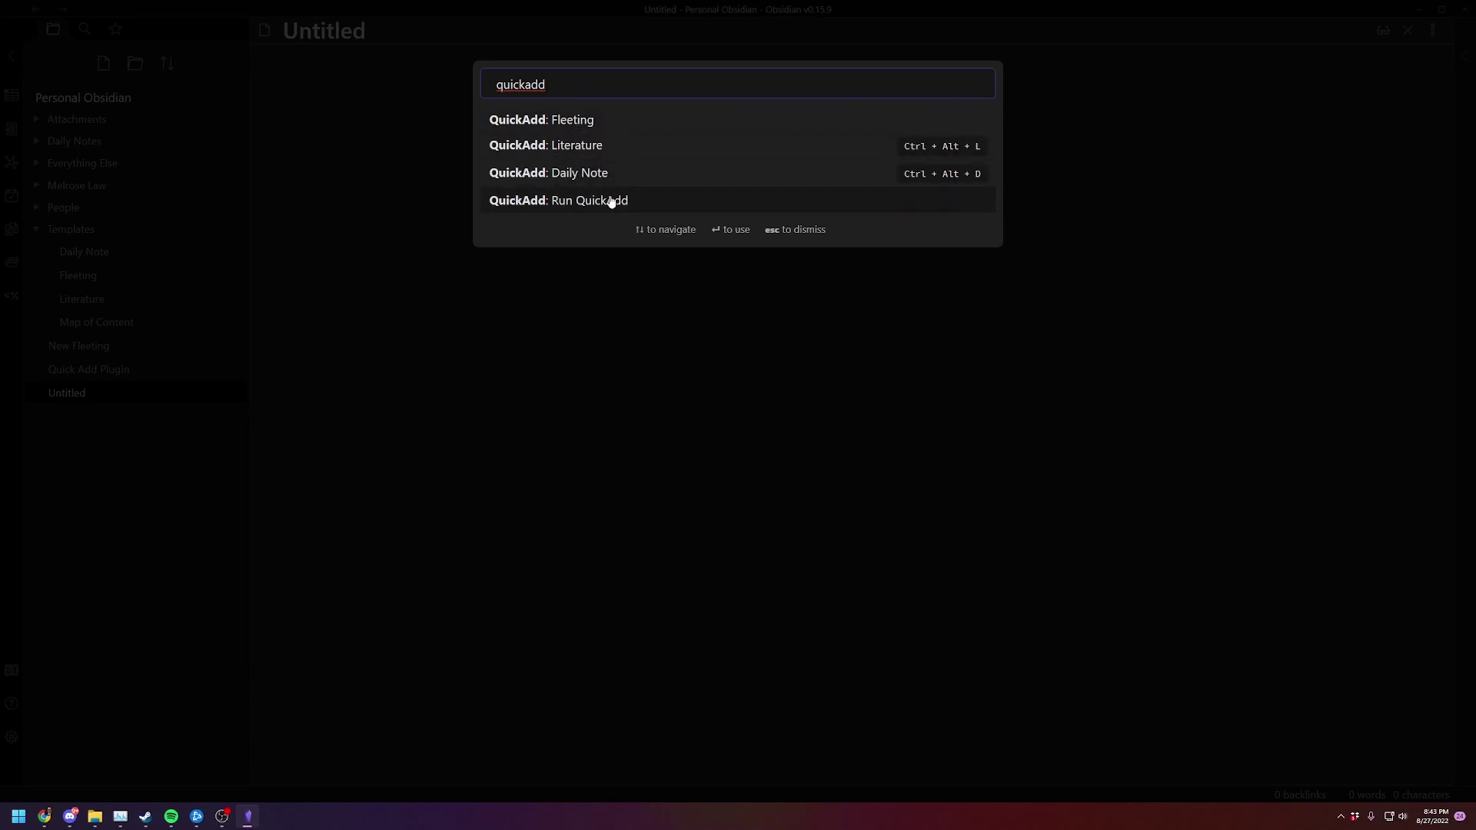
{"action": "left_click", "coordinate": [569, 202]}
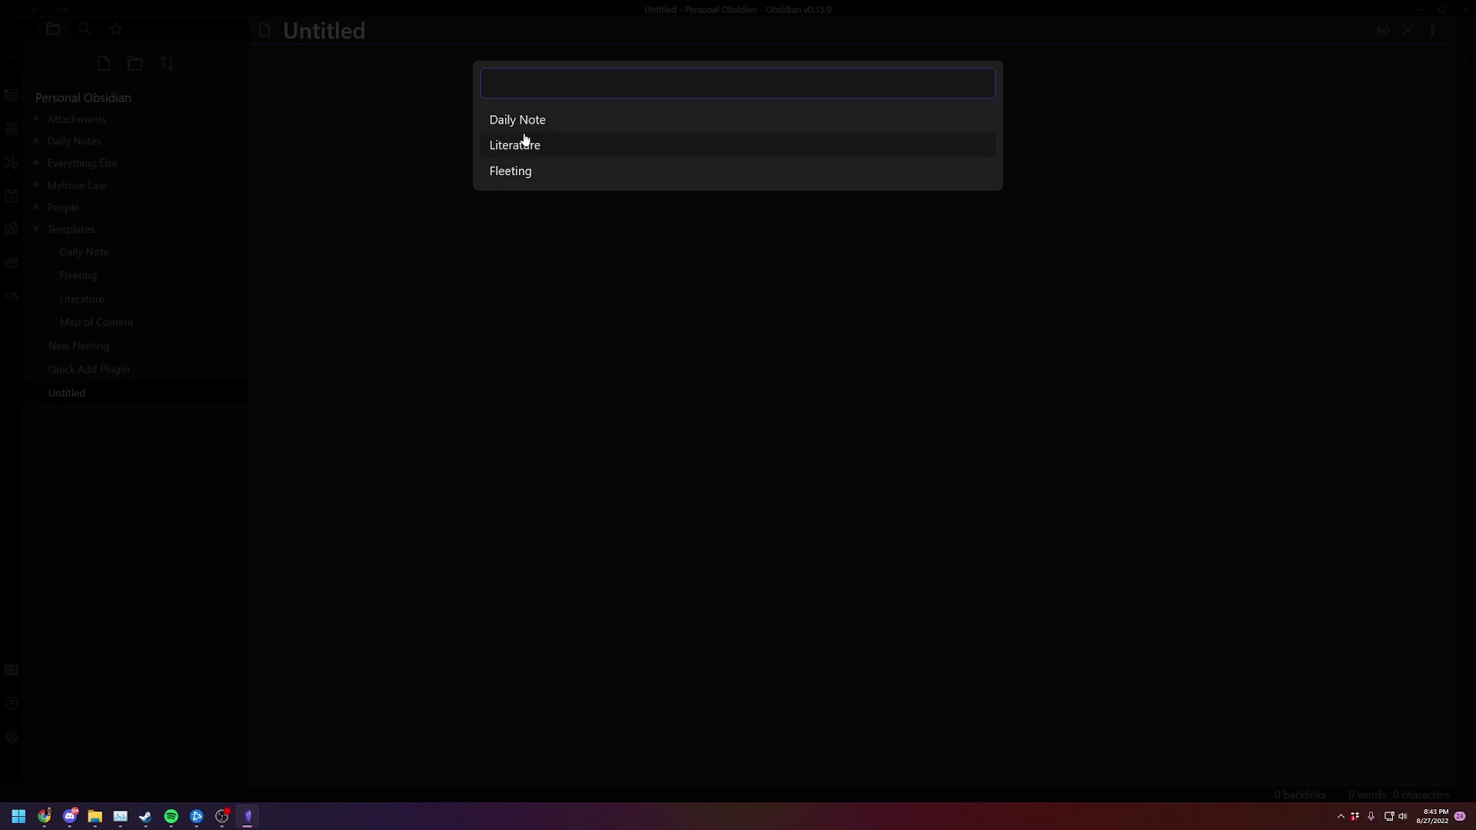
{"action": "left_click", "coordinate": [518, 169]}
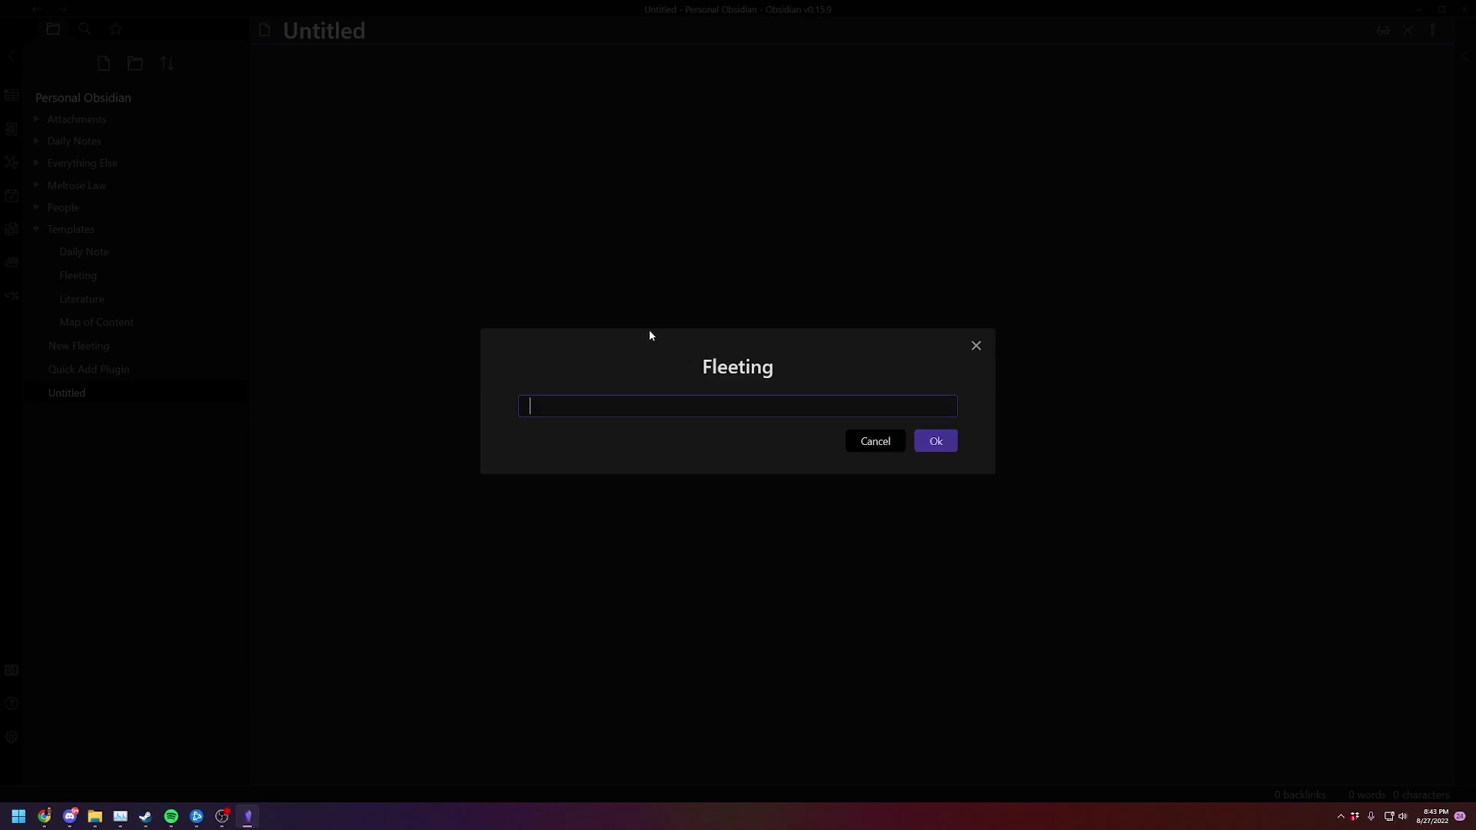
Step: Name the new note 'Fleeting note quick add' and create it
{"action": "type", "text": "Fleetin"}
{"action": "type", "text": "g"}
{"action": "key", "text": "BackSpace"}
{"action": "key", "text": "BackSpace"}
{"action": "key", "text": "BackSpace"}
{"action": "key", "text": "BackSpace"}
{"action": "key", "text": "BackSpace"}
{"action": "type", "text": "eting not"}
{"action": "type", "text": "e quick add"}
{"action": "key", "text": "Return"}
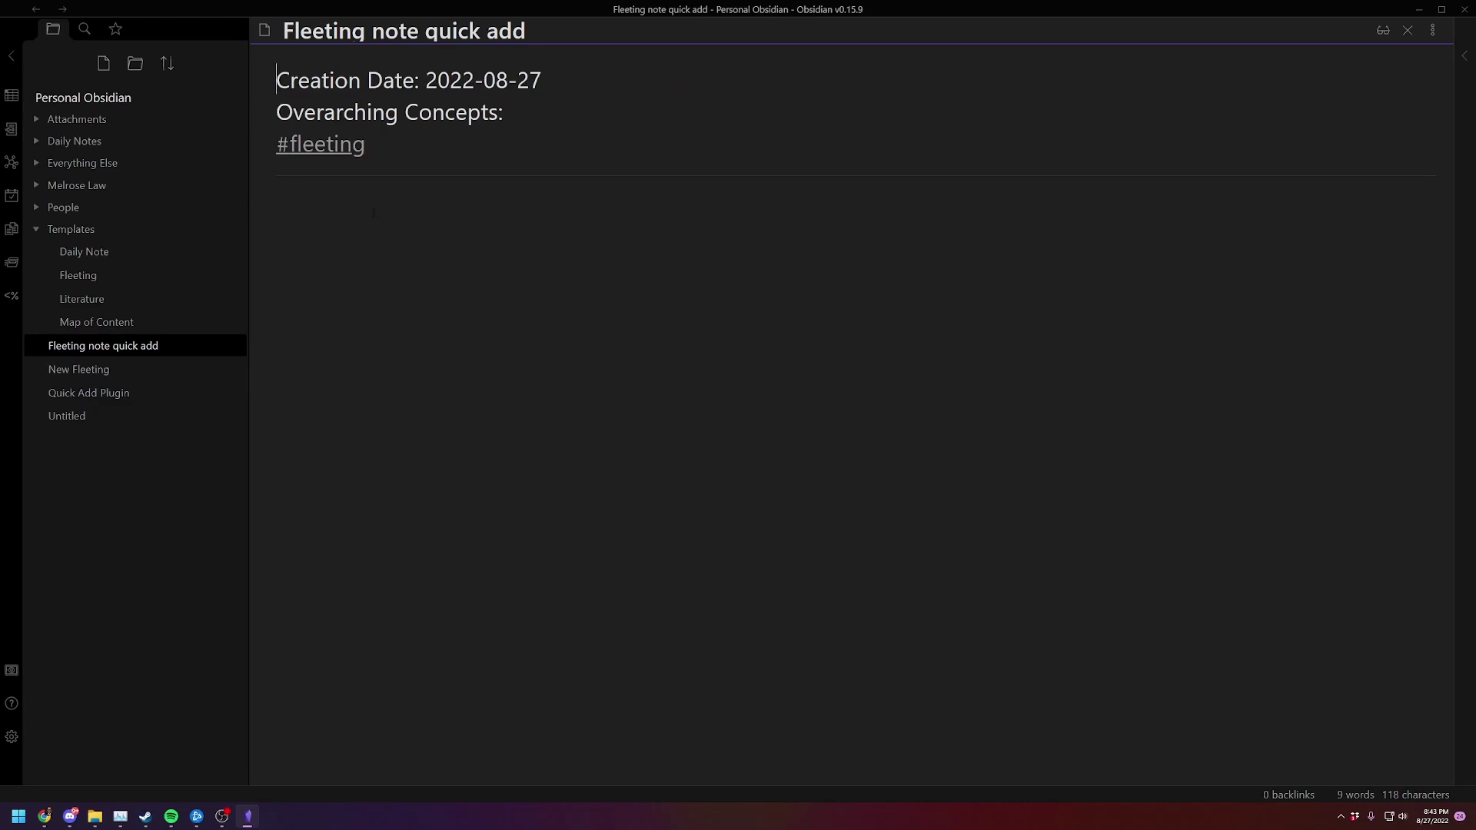
Step: Bind Ctrl+Alt+F to the QuickAdd Fleeting command in Hotkeys settings, then close settings
{"action": "left_click", "coordinate": [382, 412]}
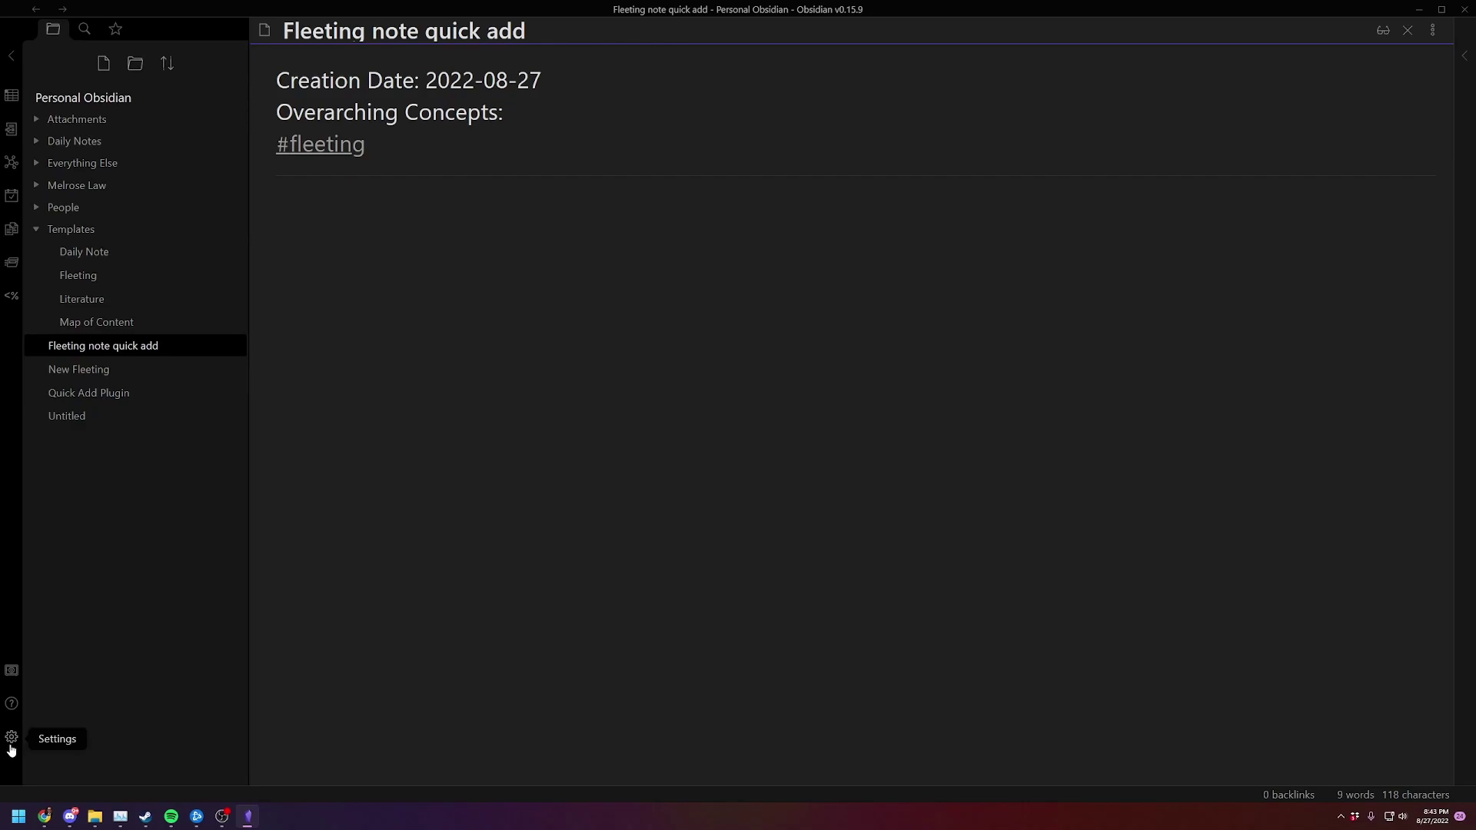
{"action": "left_click", "coordinate": [12, 737]}
{"action": "left_click", "coordinate": [190, 288]}
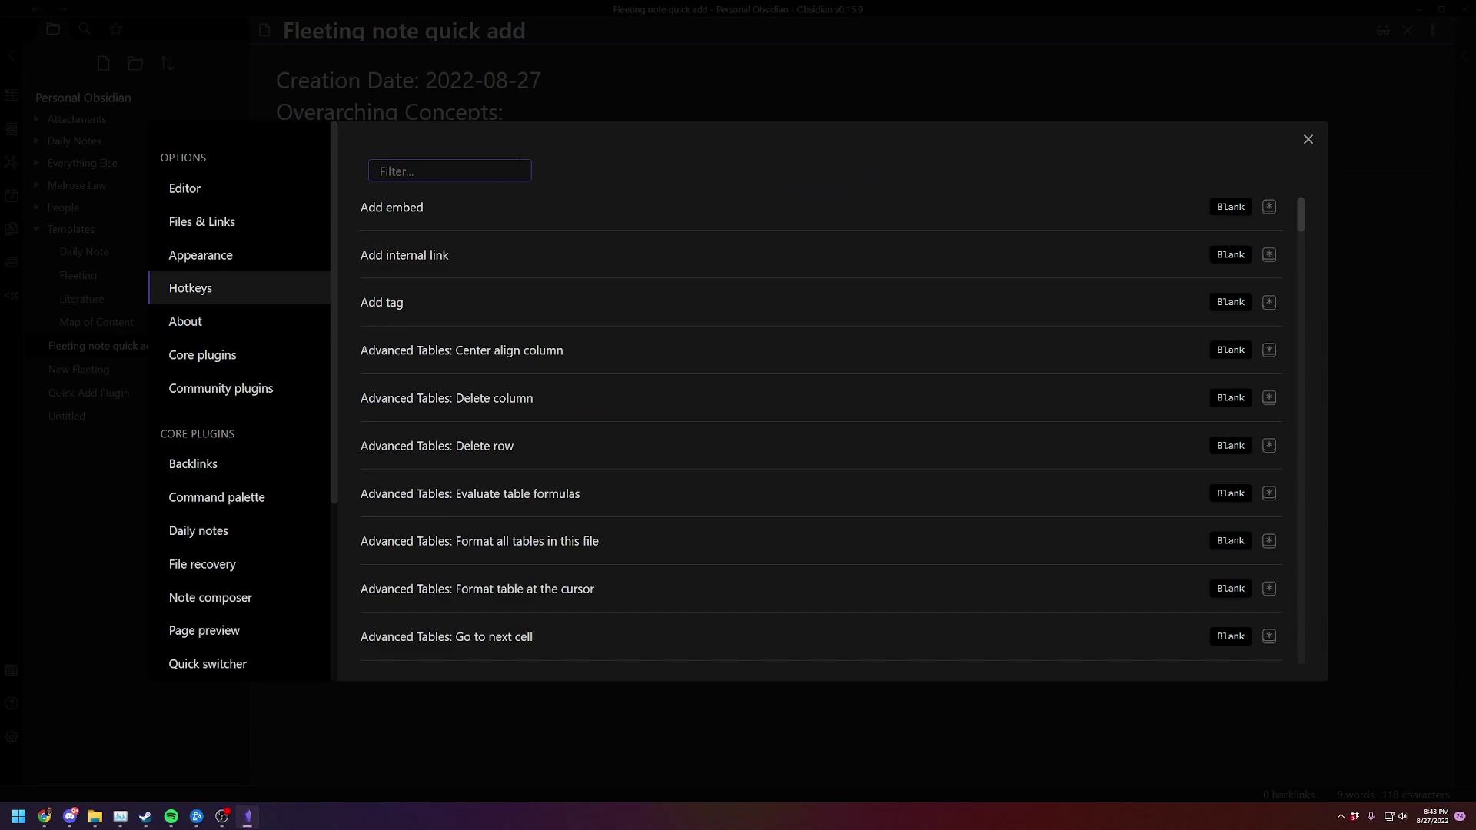
{"action": "type", "text": "quick add"}
{"action": "key", "text": "BackSpace"}
{"action": "key", "text": "BackSpace"}
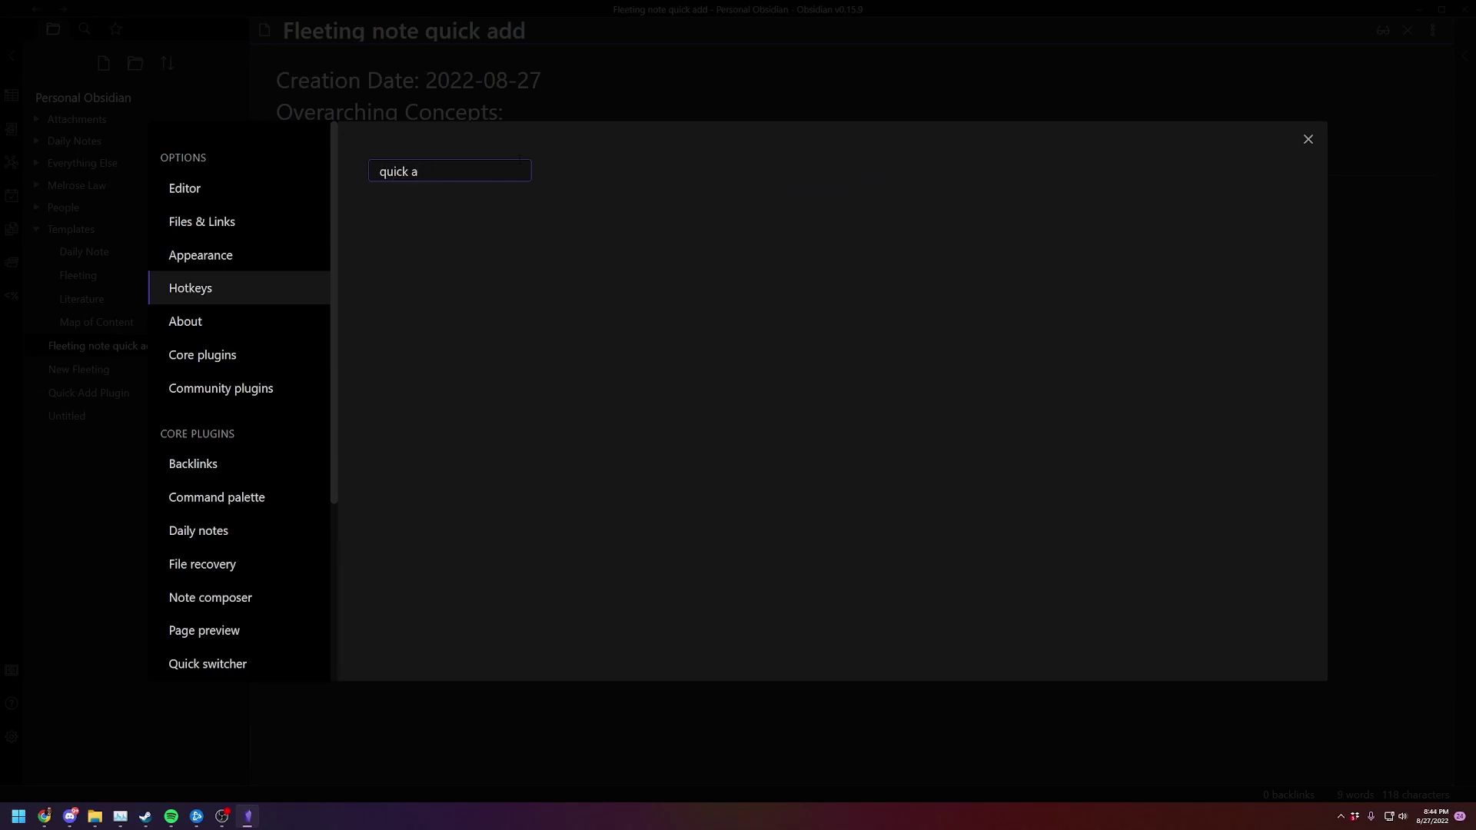
{"action": "key", "text": "BackSpace"}
{"action": "key", "text": "BackSpace"}
{"action": "type", "text": "add"}
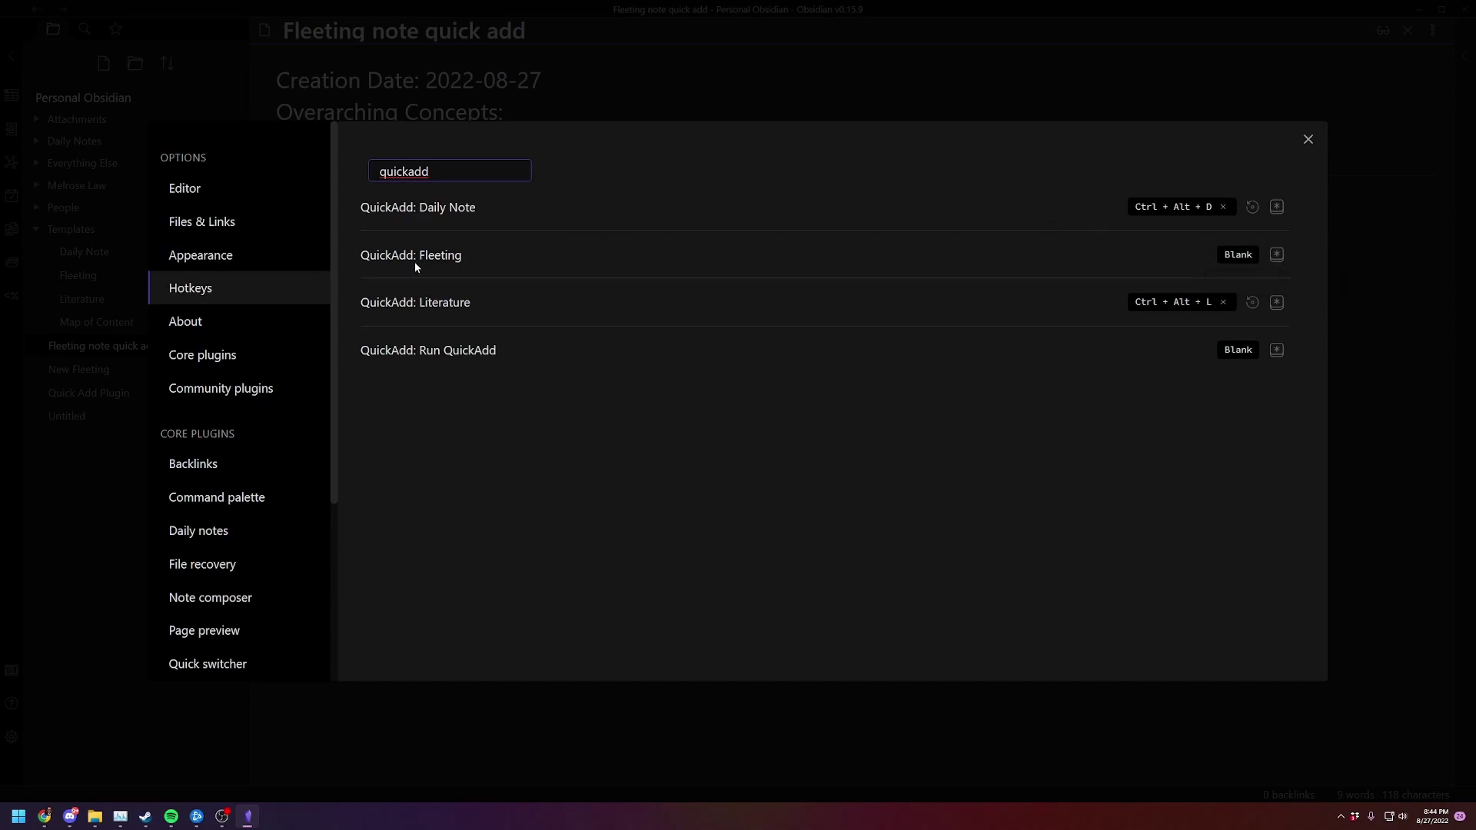
{"action": "left_click", "coordinate": [1277, 256]}
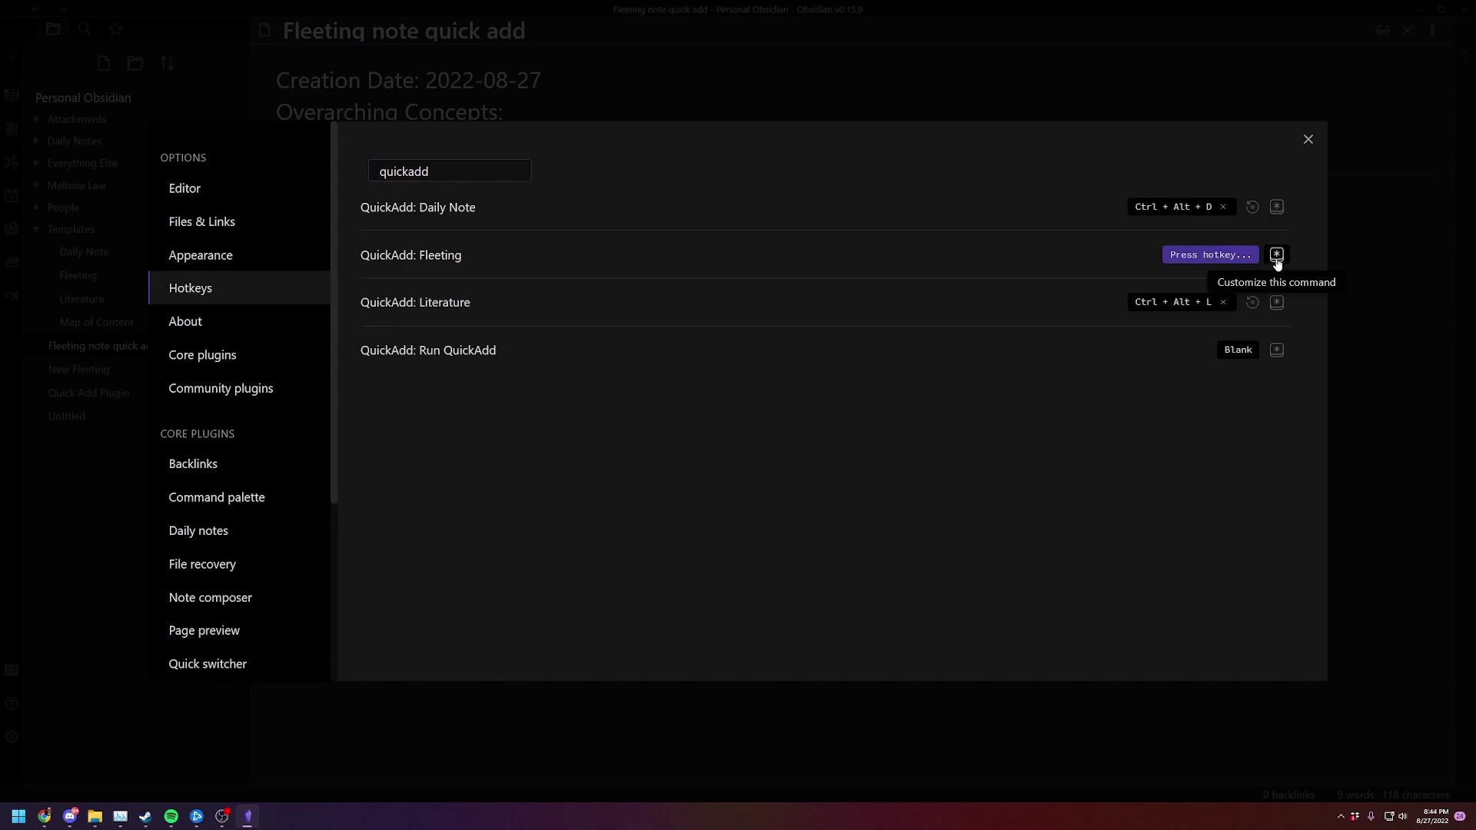
{"action": "key", "text": "ctrl+alt+f"}
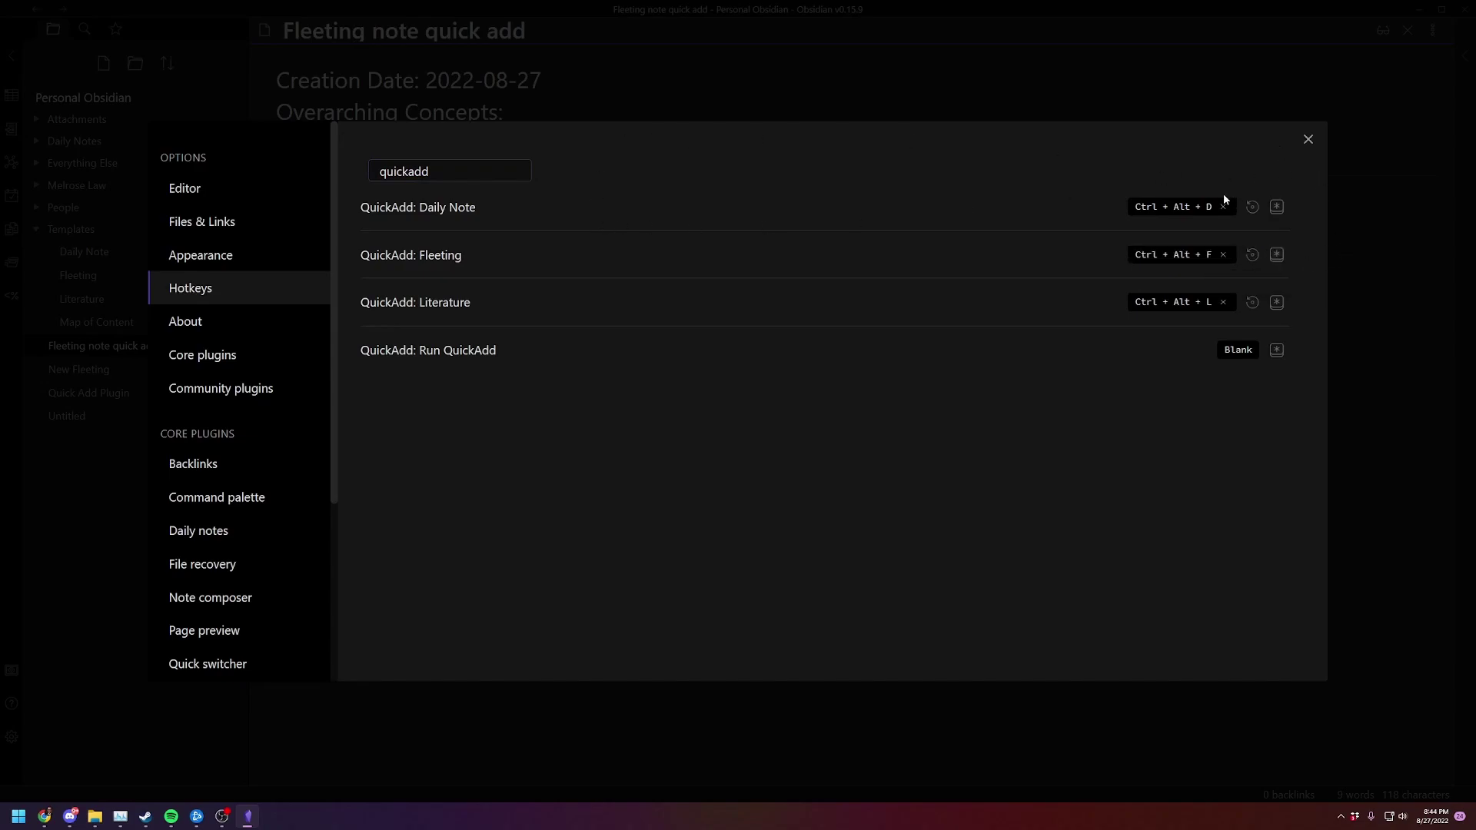
{"action": "left_click", "coordinate": [1308, 140]}
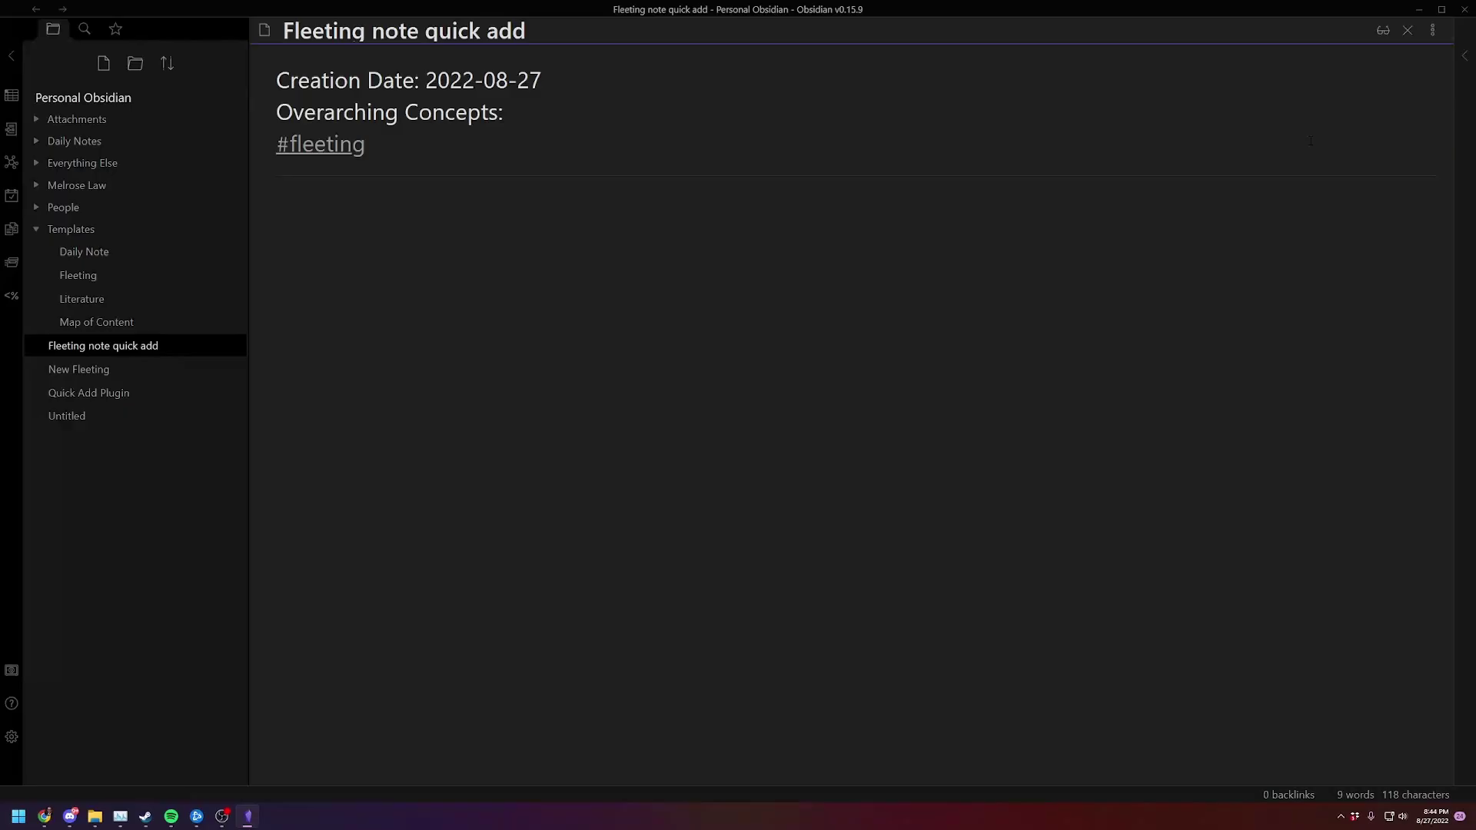
Step: Create a 'random thought' Fleeting note by hotkey containing 'type away', then try the Literature hotkey
{"action": "left_click", "coordinate": [119, 395]}
{"action": "type", "text": "I'm t"}
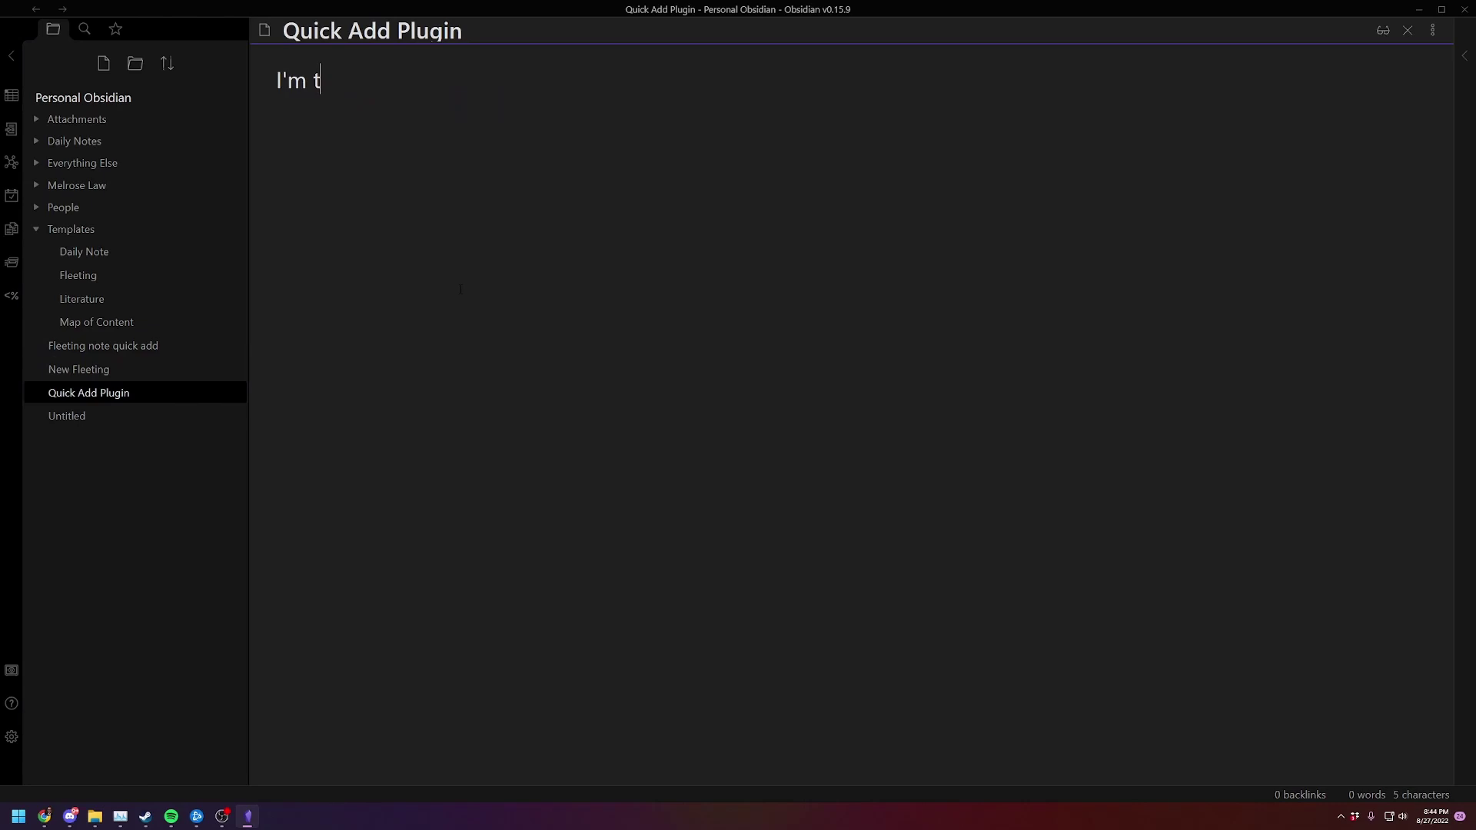
{"action": "type", "text": "yping here"}
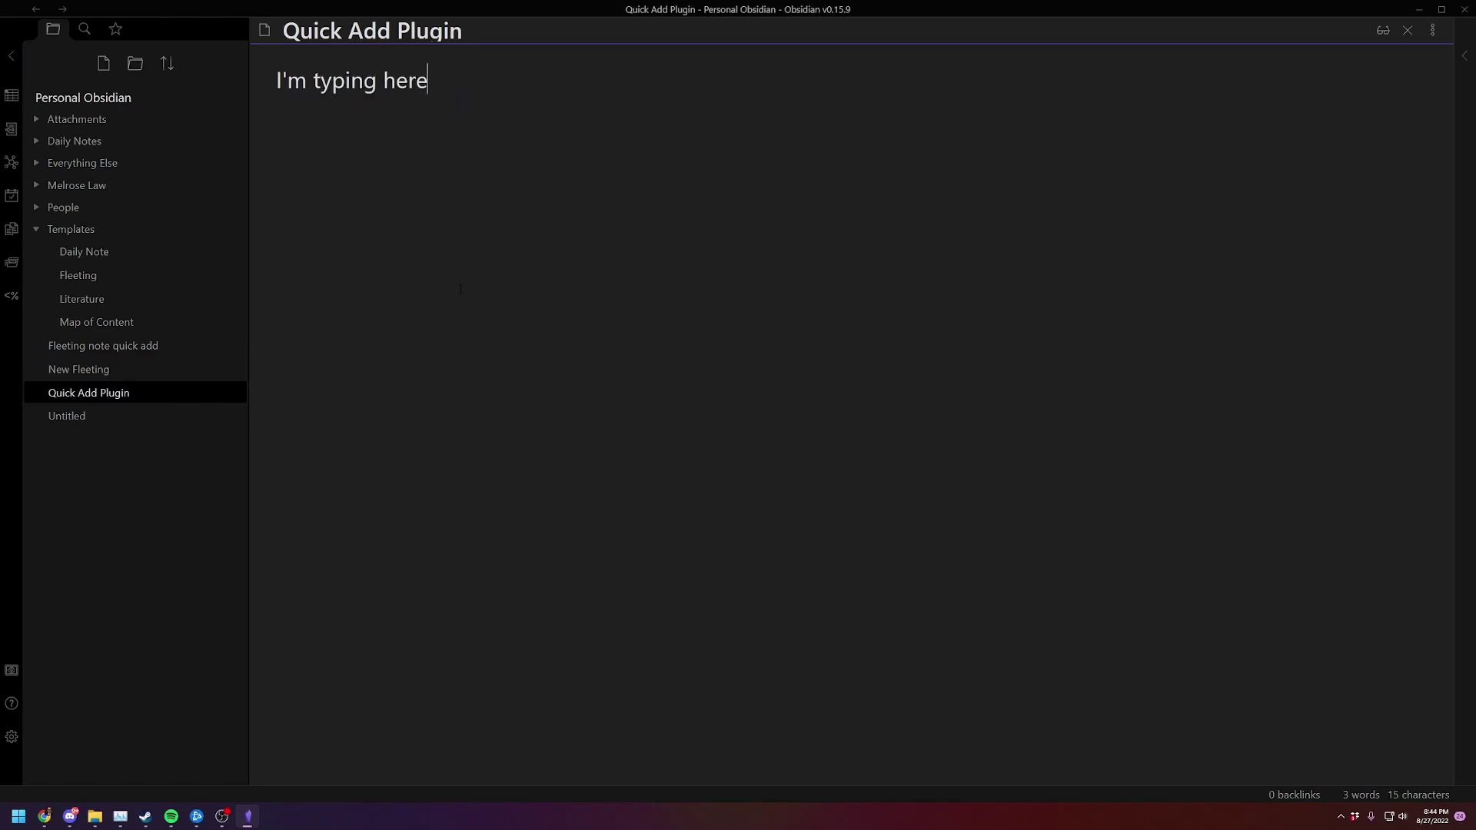
{"action": "key", "text": "ctrl+shift+f"}
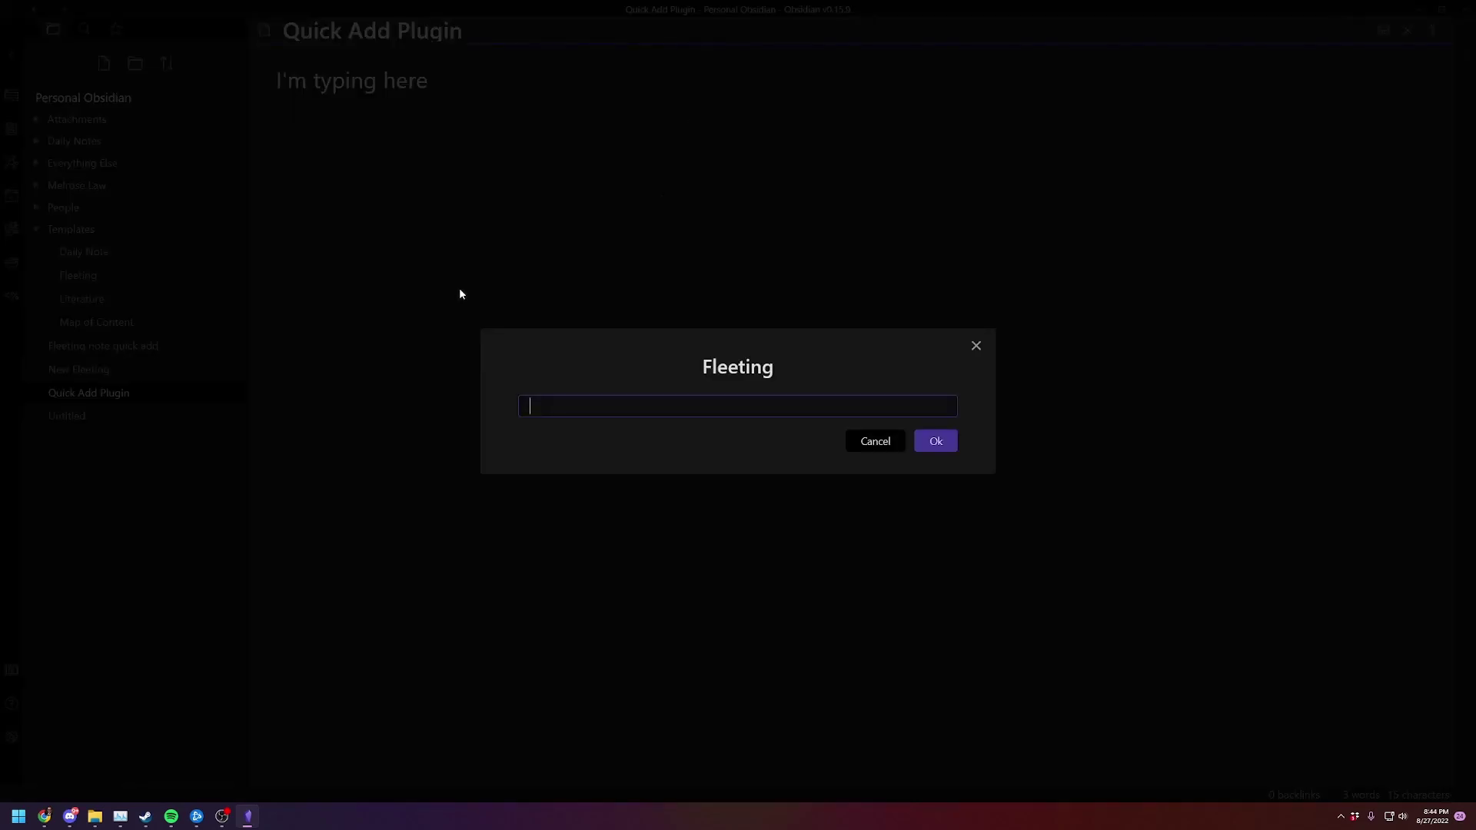
{"action": "type", "text": "random thought"}
{"action": "key", "text": "Return"}
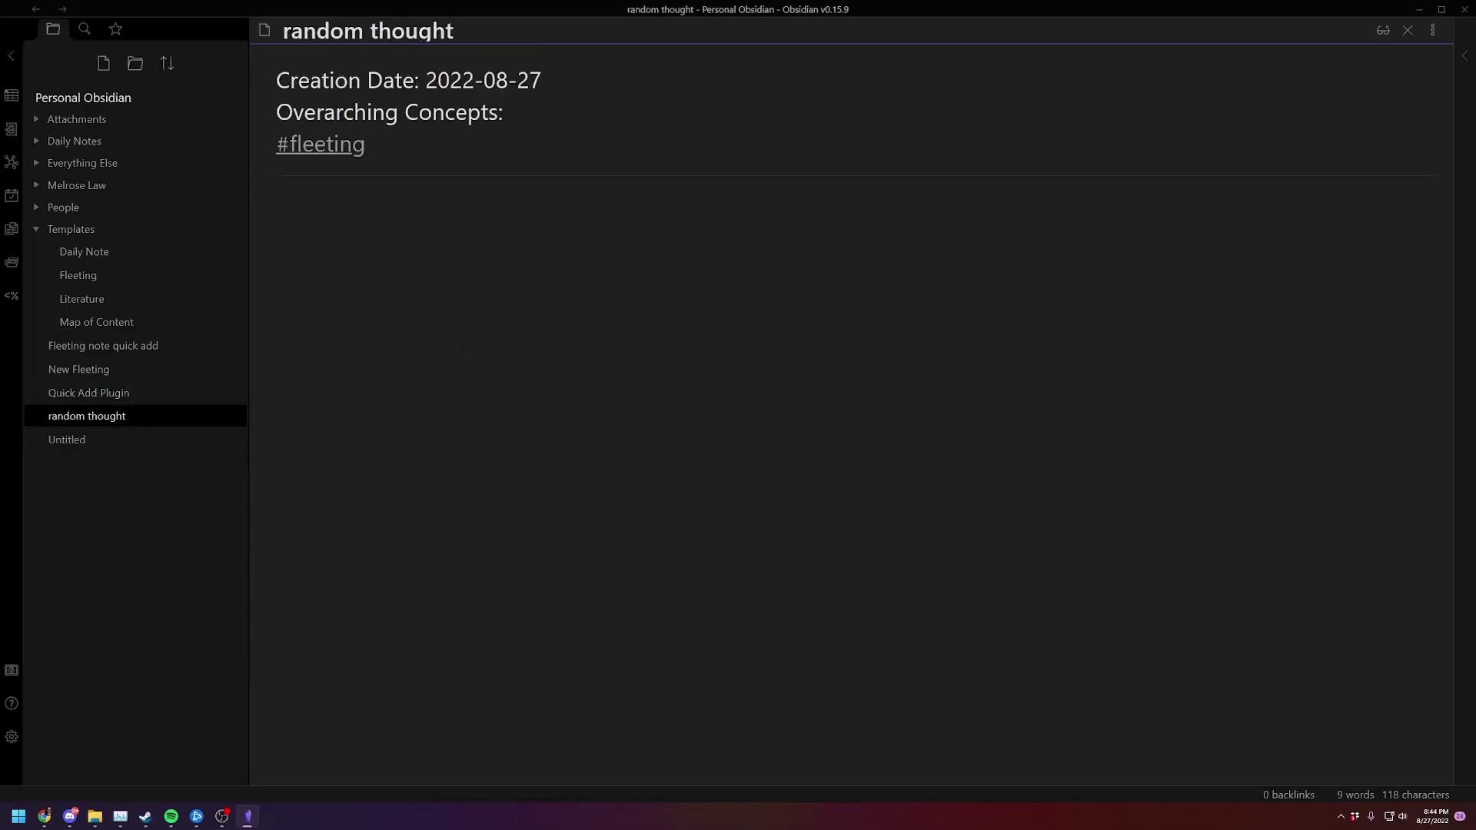
{"action": "type", "text": "type "}
{"action": "type", "text": "away"}
{"action": "key", "text": "ctrl+shift+l"}
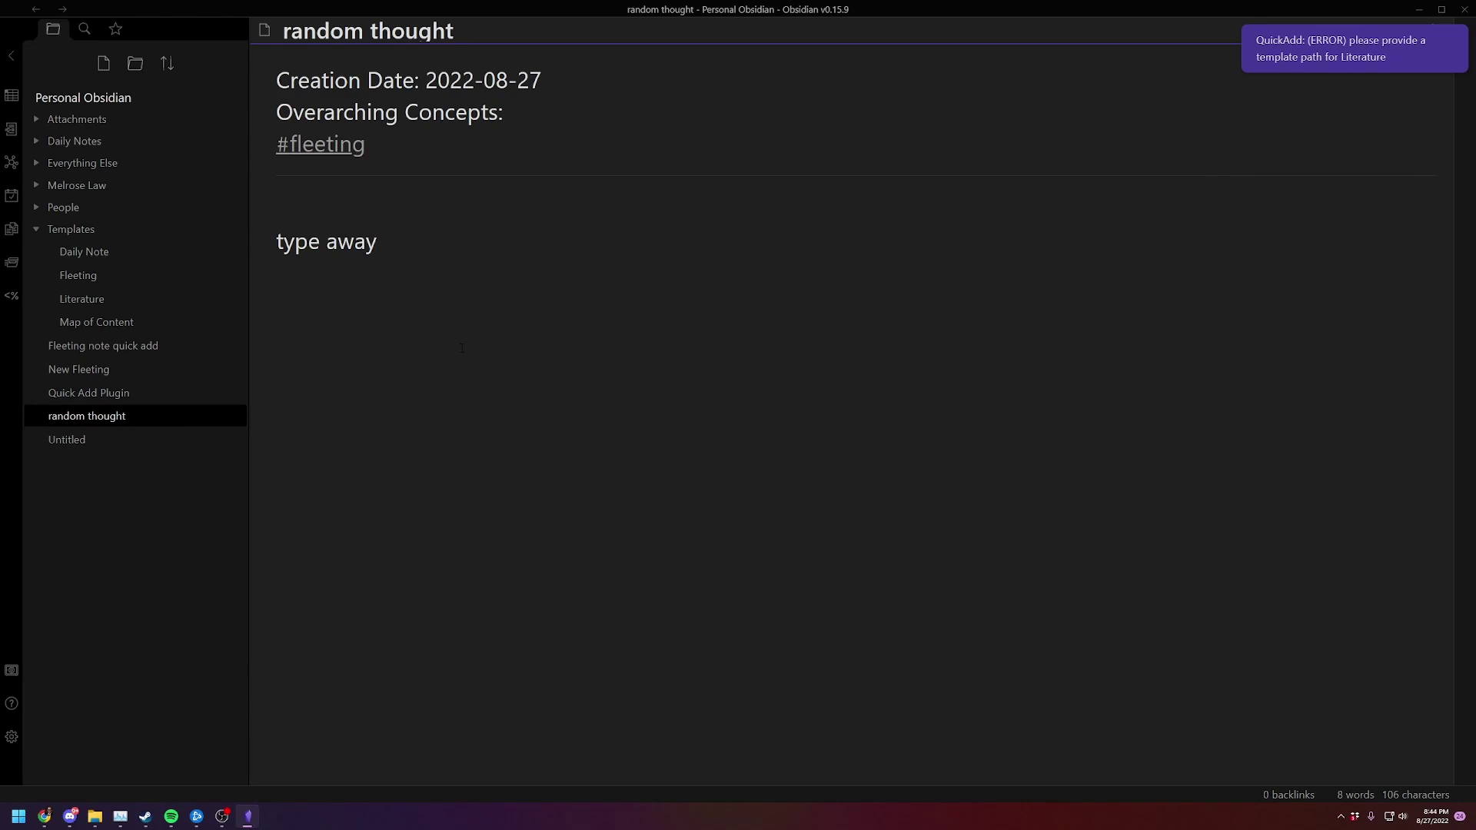
Step: Create the 2022-08-27 daily note with Ctrl+D and open it from the file list
{"action": "left_click", "coordinate": [12, 736]}
{"action": "left_click", "coordinate": [1308, 141]}
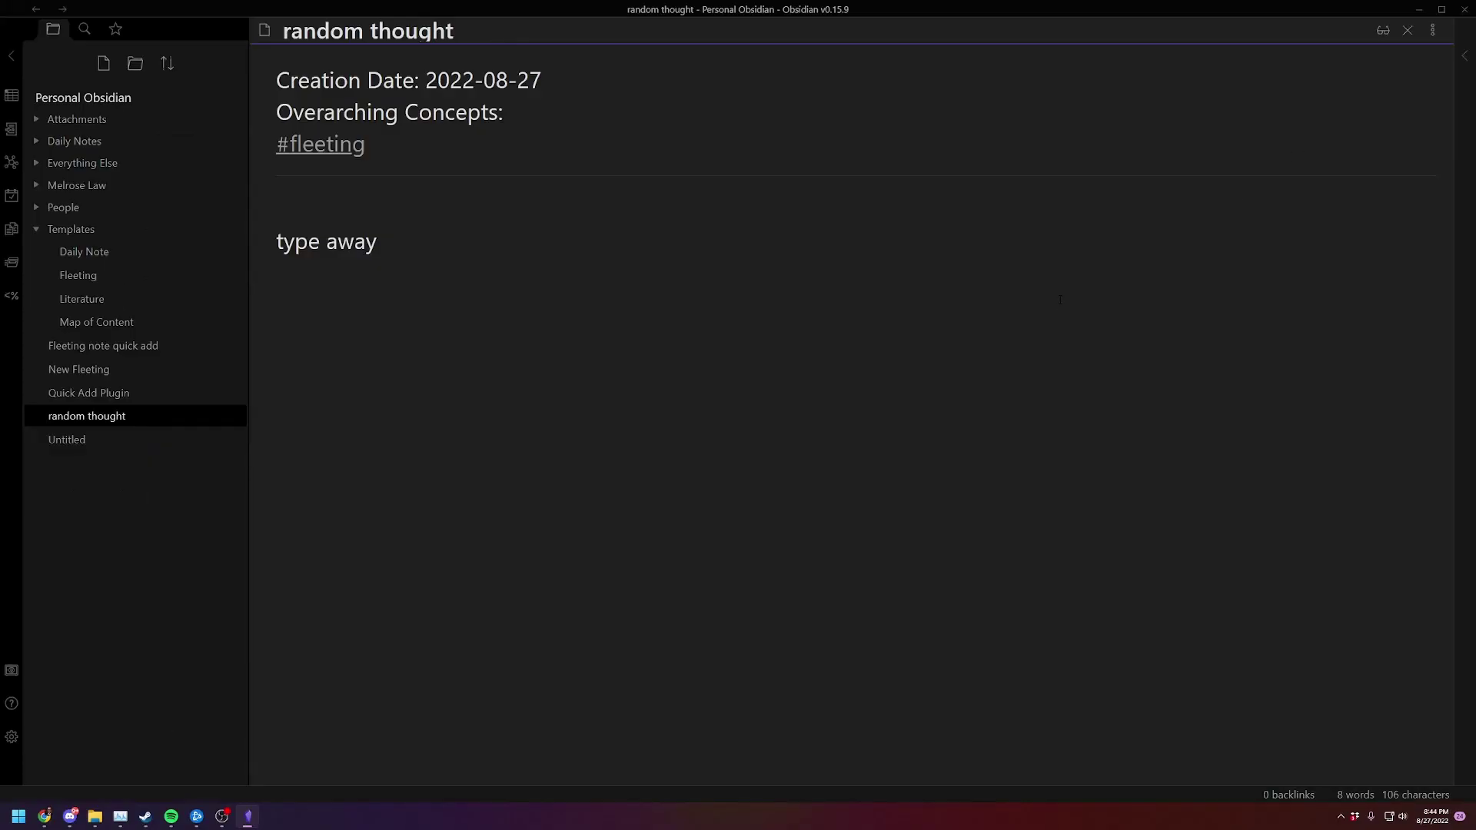
{"action": "key", "text": "ctrl+d"}
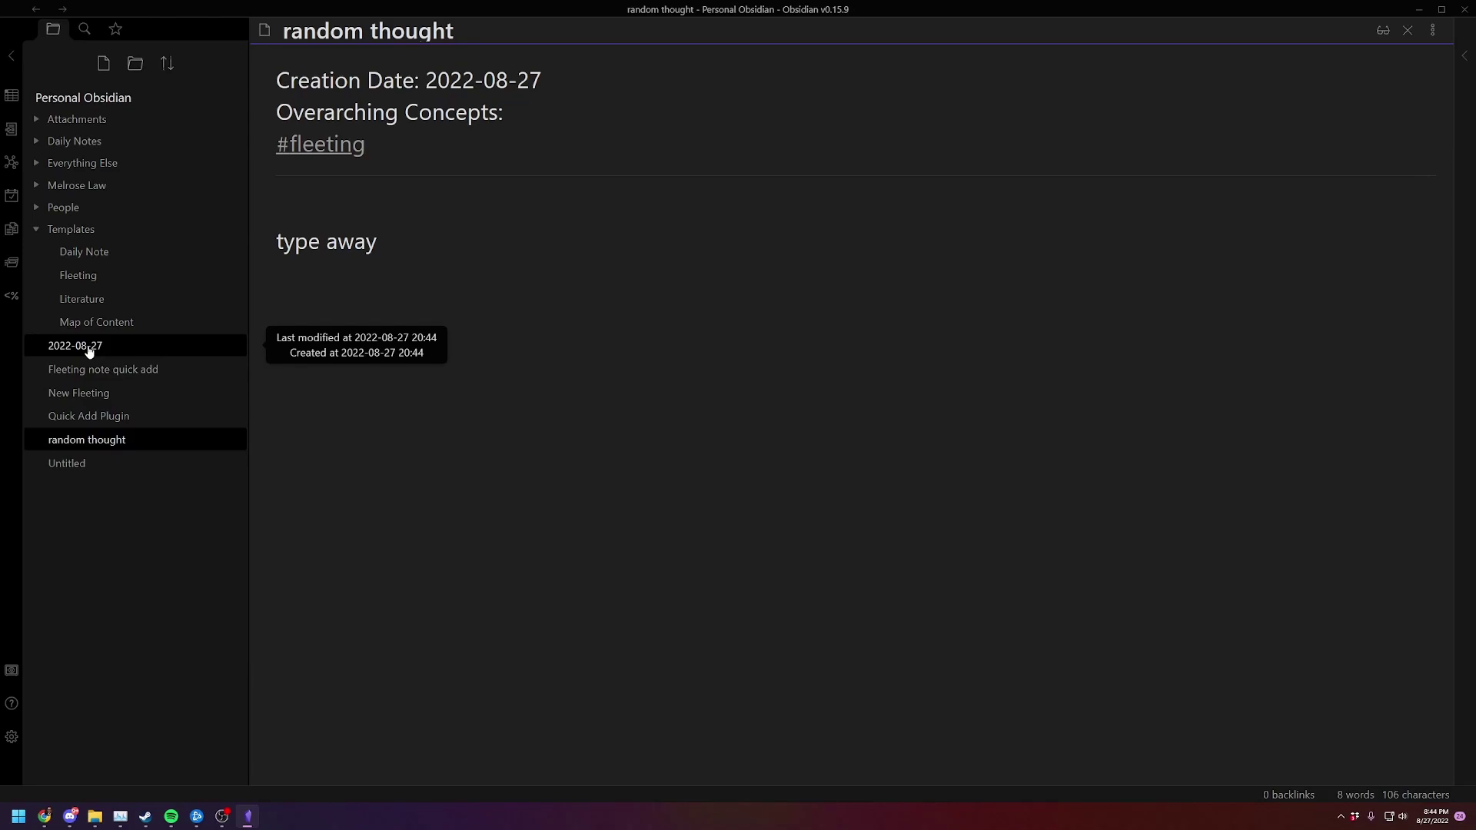
{"action": "key", "text": "ctrl"}
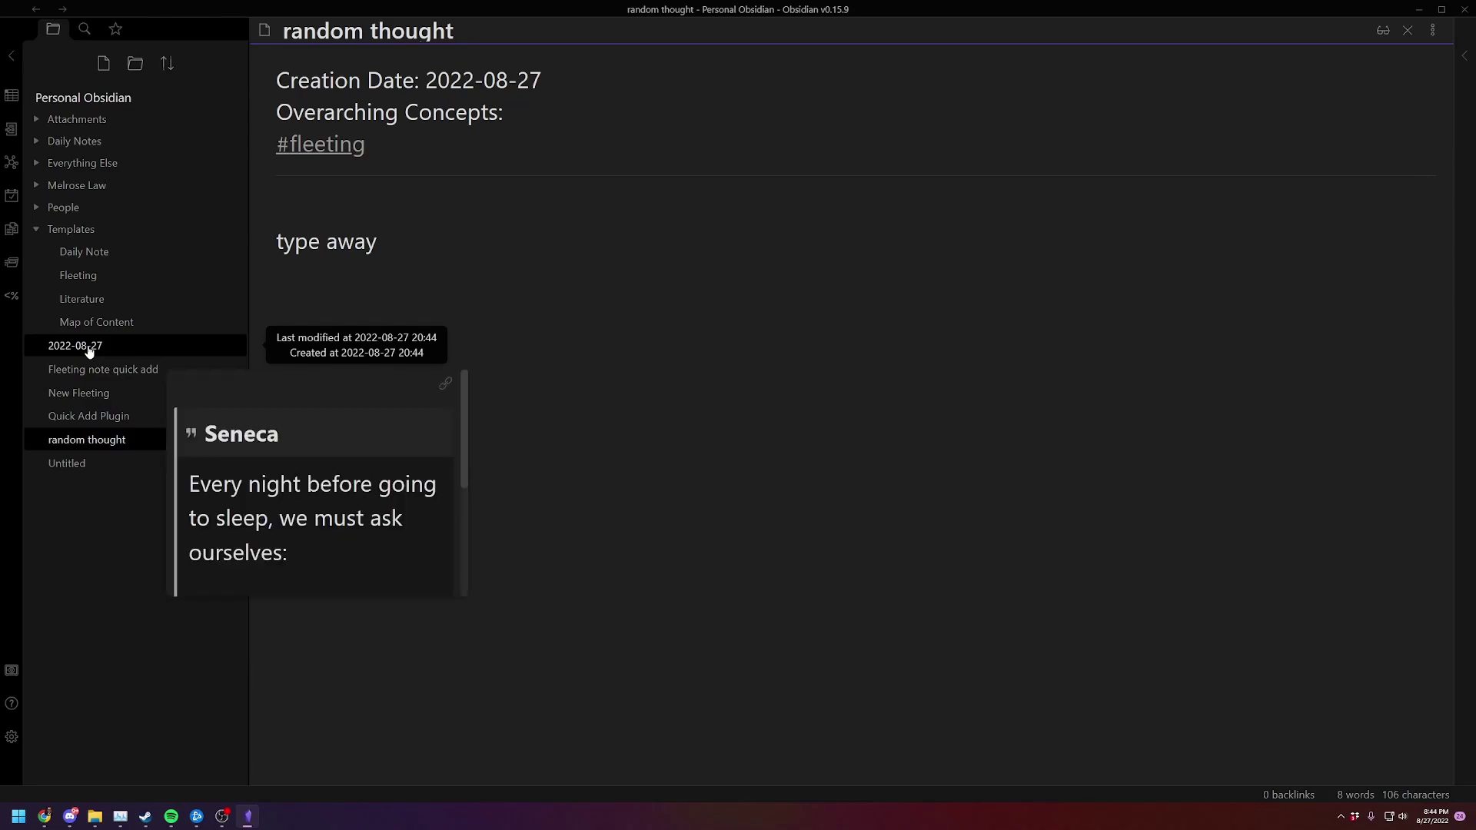
{"action": "left_click", "coordinate": [117, 351]}
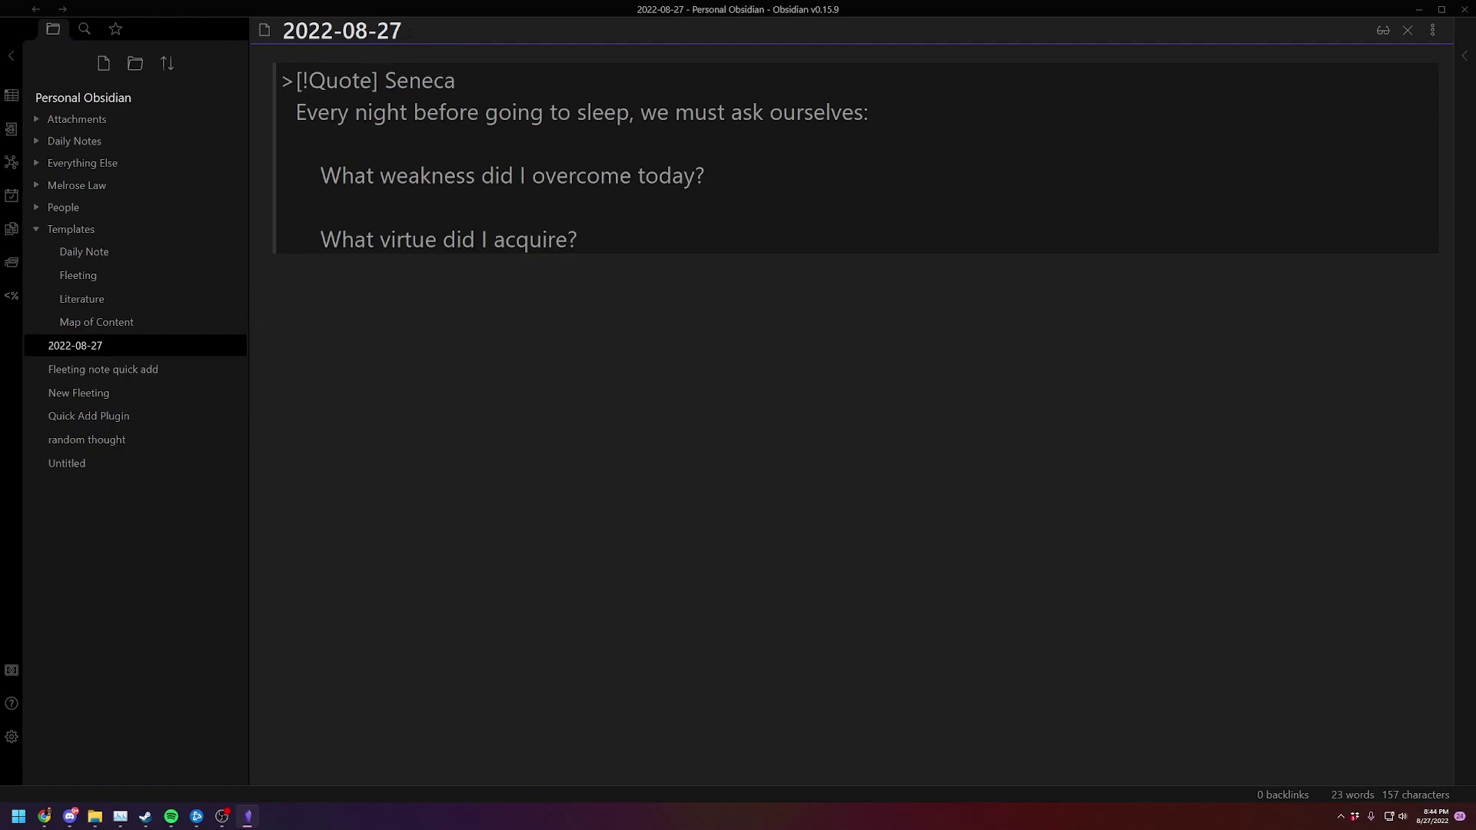
Step: Open Settings and go via the core Templates page to the QuickAdd plugin settings
{"action": "left_click", "coordinate": [11, 740]}
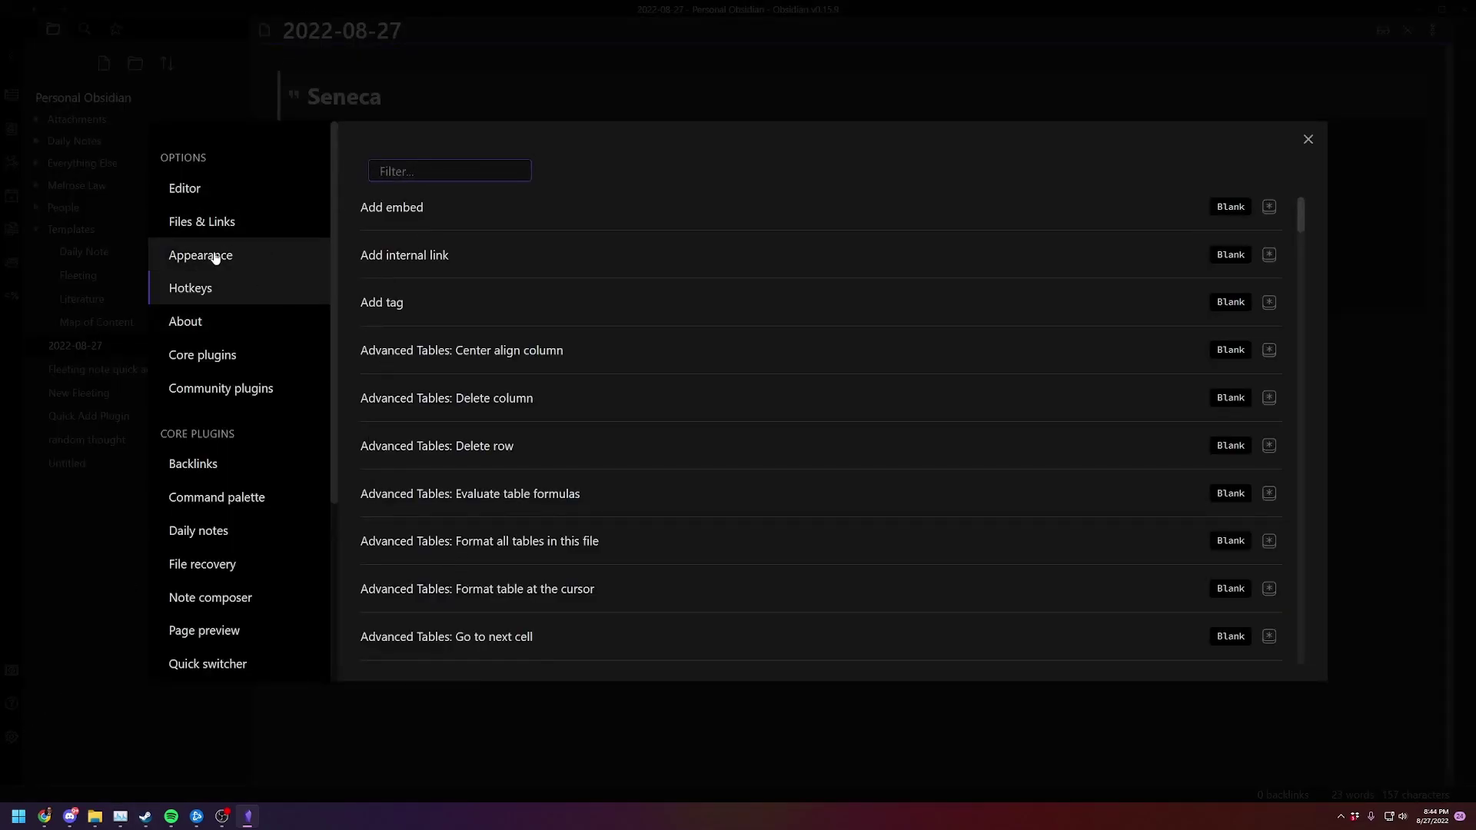
{"action": "scroll", "coordinate": [217, 528], "scroll_direction": "down", "scroll_amount": 2}
{"action": "scroll", "coordinate": [218, 531], "scroll_direction": "down", "scroll_amount": 3}
{"action": "scroll", "coordinate": [184, 392], "scroll_direction": "down", "scroll_amount": 2}
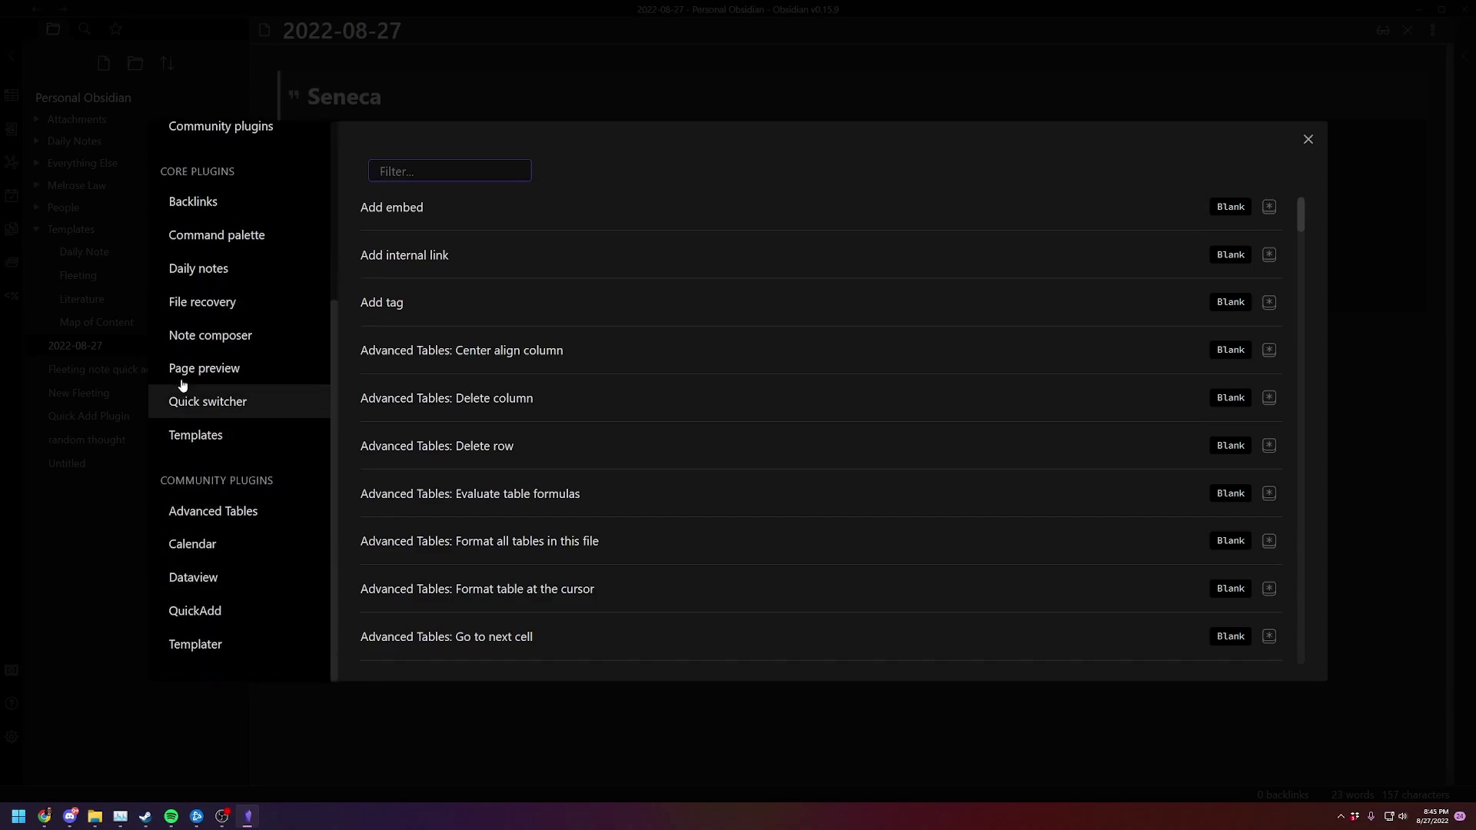
{"action": "left_click", "coordinate": [209, 437]}
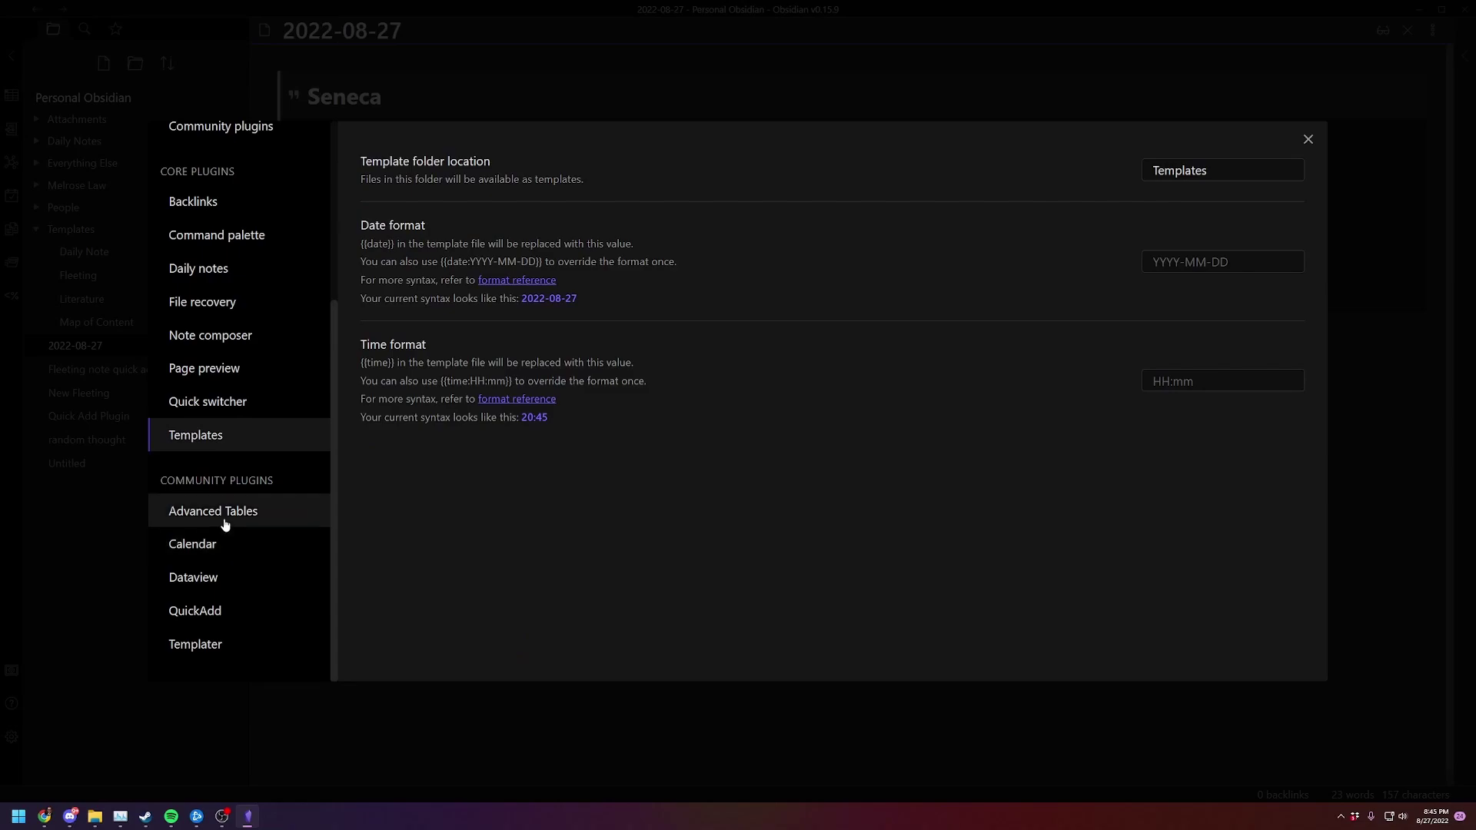
{"action": "left_click", "coordinate": [206, 609]}
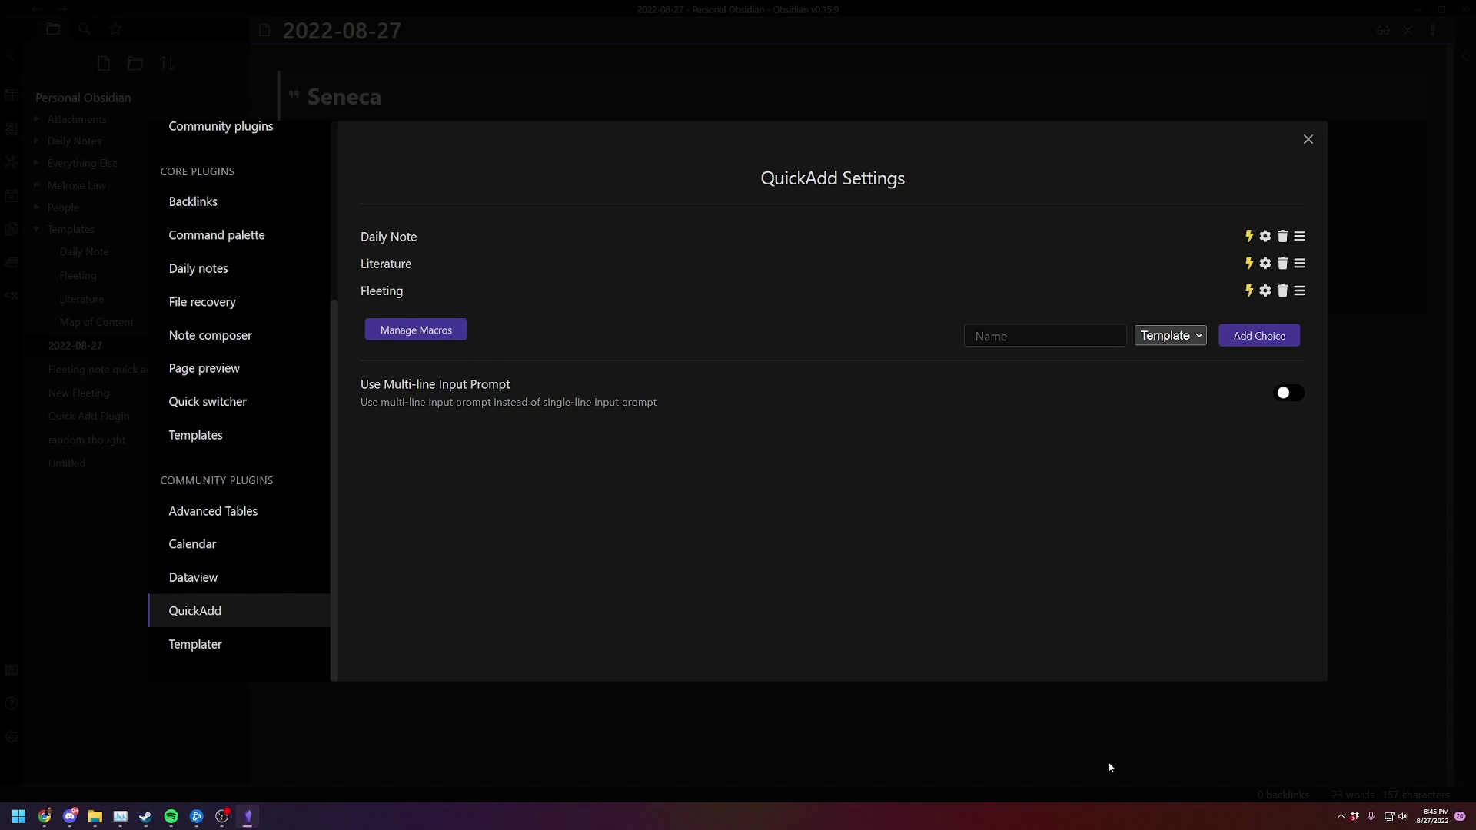
Step: Inspect the Daily Note choice's template path and {{DATE}} file name format, leaving them unchanged
{"action": "left_click", "coordinate": [1264, 237]}
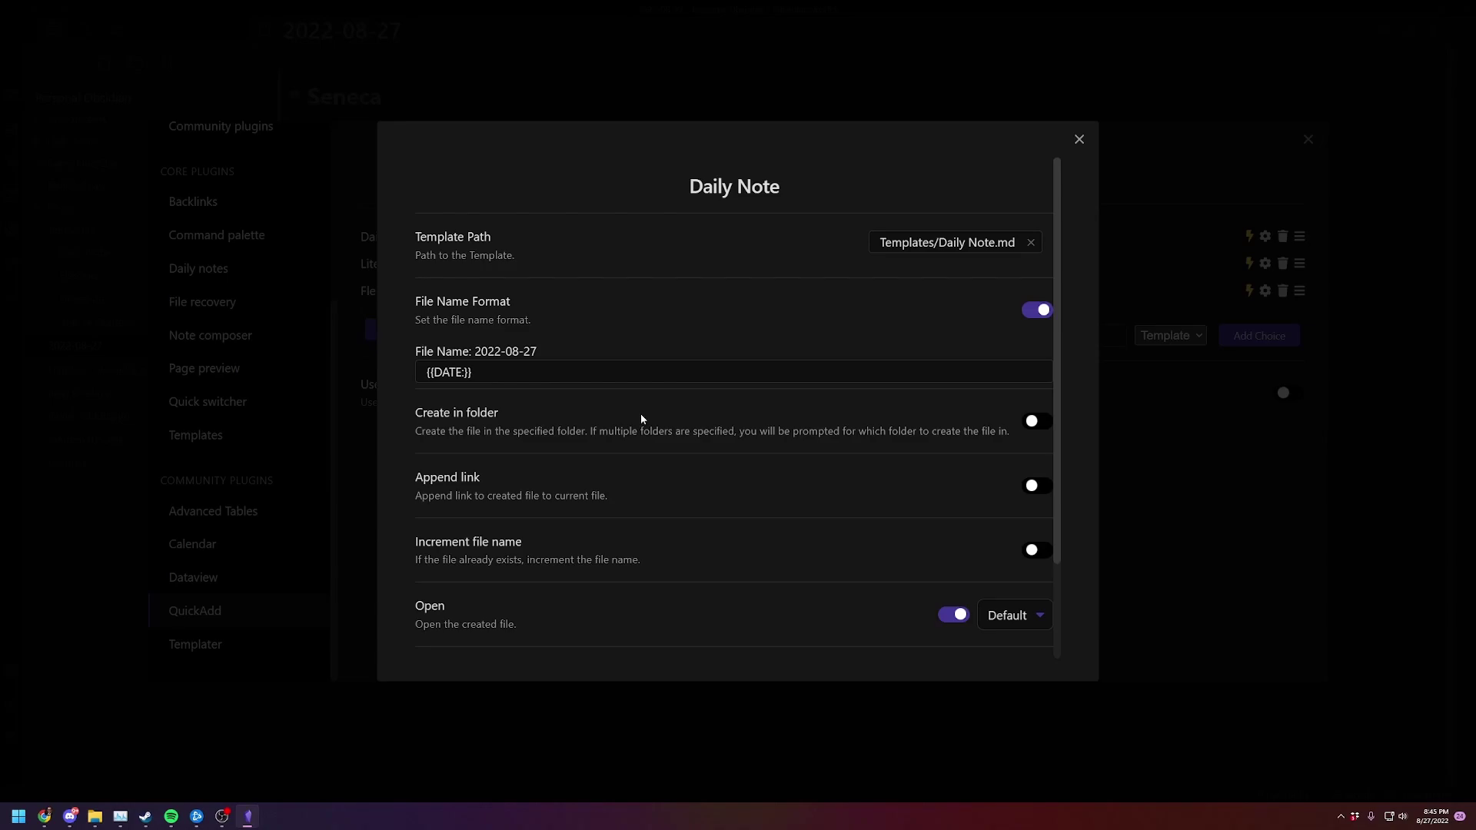
{"action": "scroll", "coordinate": [661, 408], "scroll_direction": "down", "scroll_amount": 1}
{"action": "scroll", "coordinate": [703, 422], "scroll_direction": "up", "scroll_amount": 1}
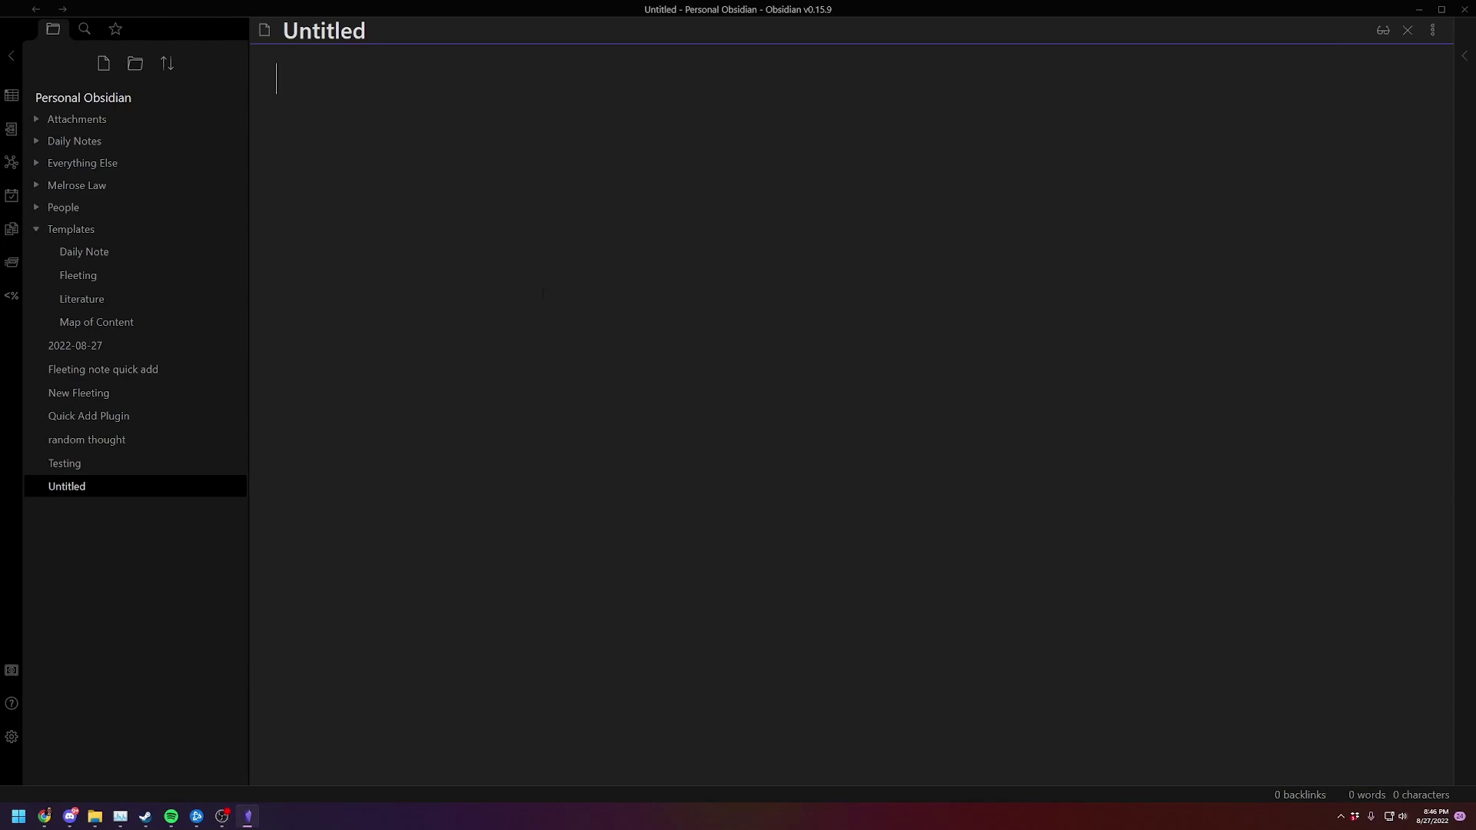
Step: Create the Literature note 'now it works' through Run QuickAdd, then move to the Tags line
{"action": "key", "text": "ctrl+shift+l"}
{"action": "key", "text": "ctrl+p"}
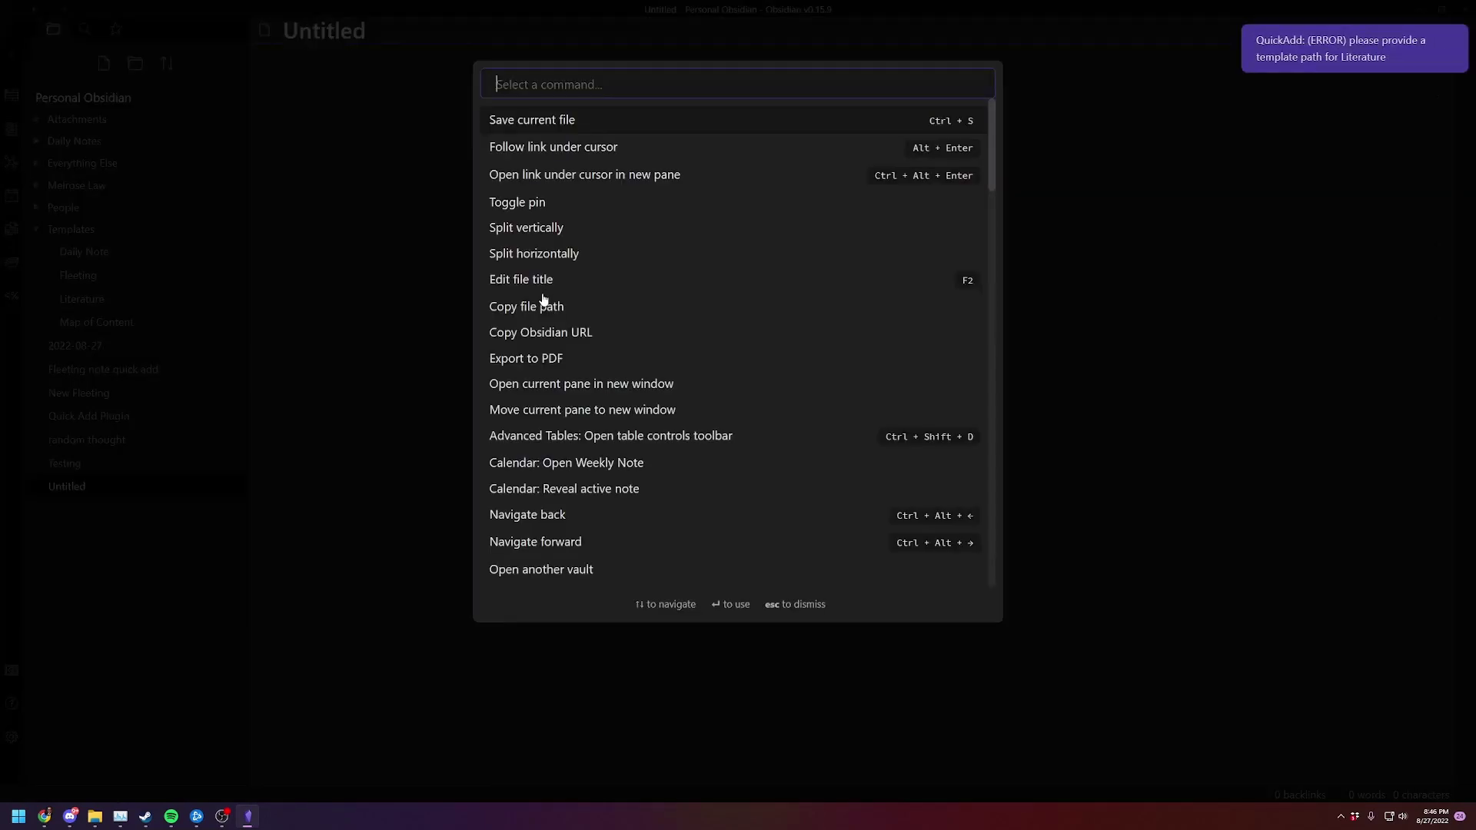
{"action": "type", "text": "quick"}
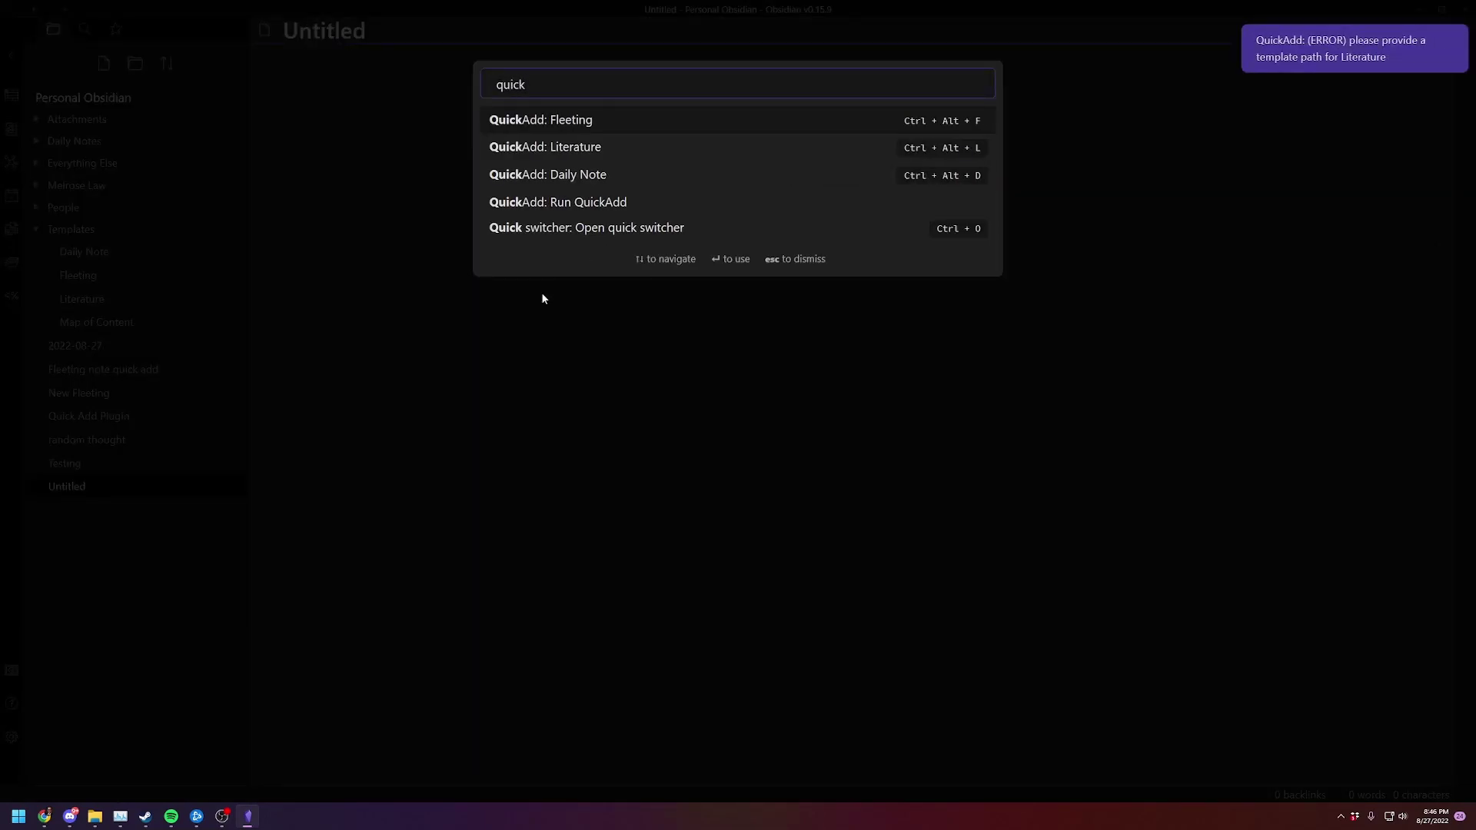
{"action": "key", "text": "Down"}
{"action": "key", "text": "Down"}
{"action": "key", "text": "Down"}
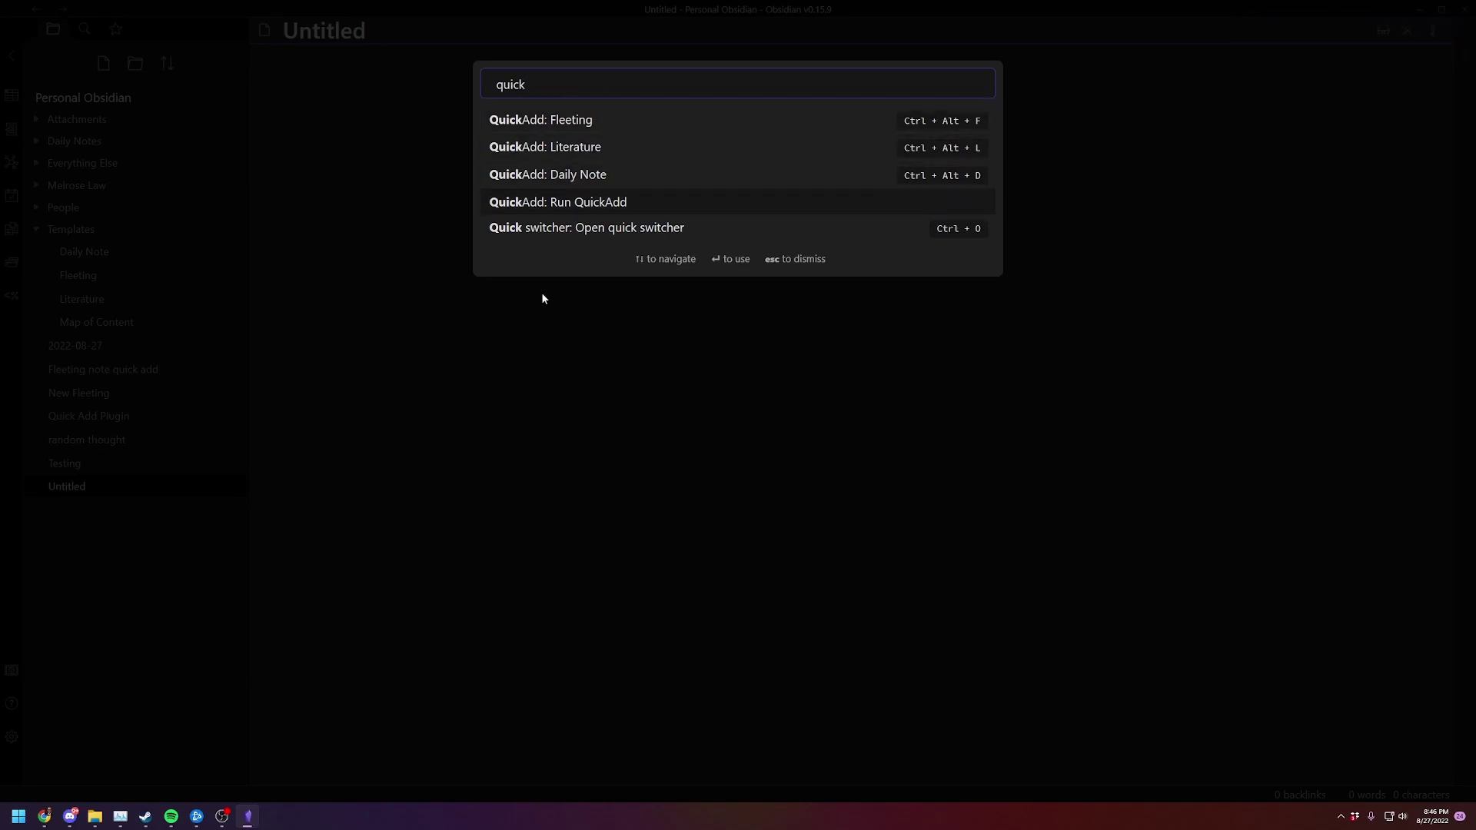
{"action": "key", "text": "Return"}
{"action": "left_click", "coordinate": [526, 145]}
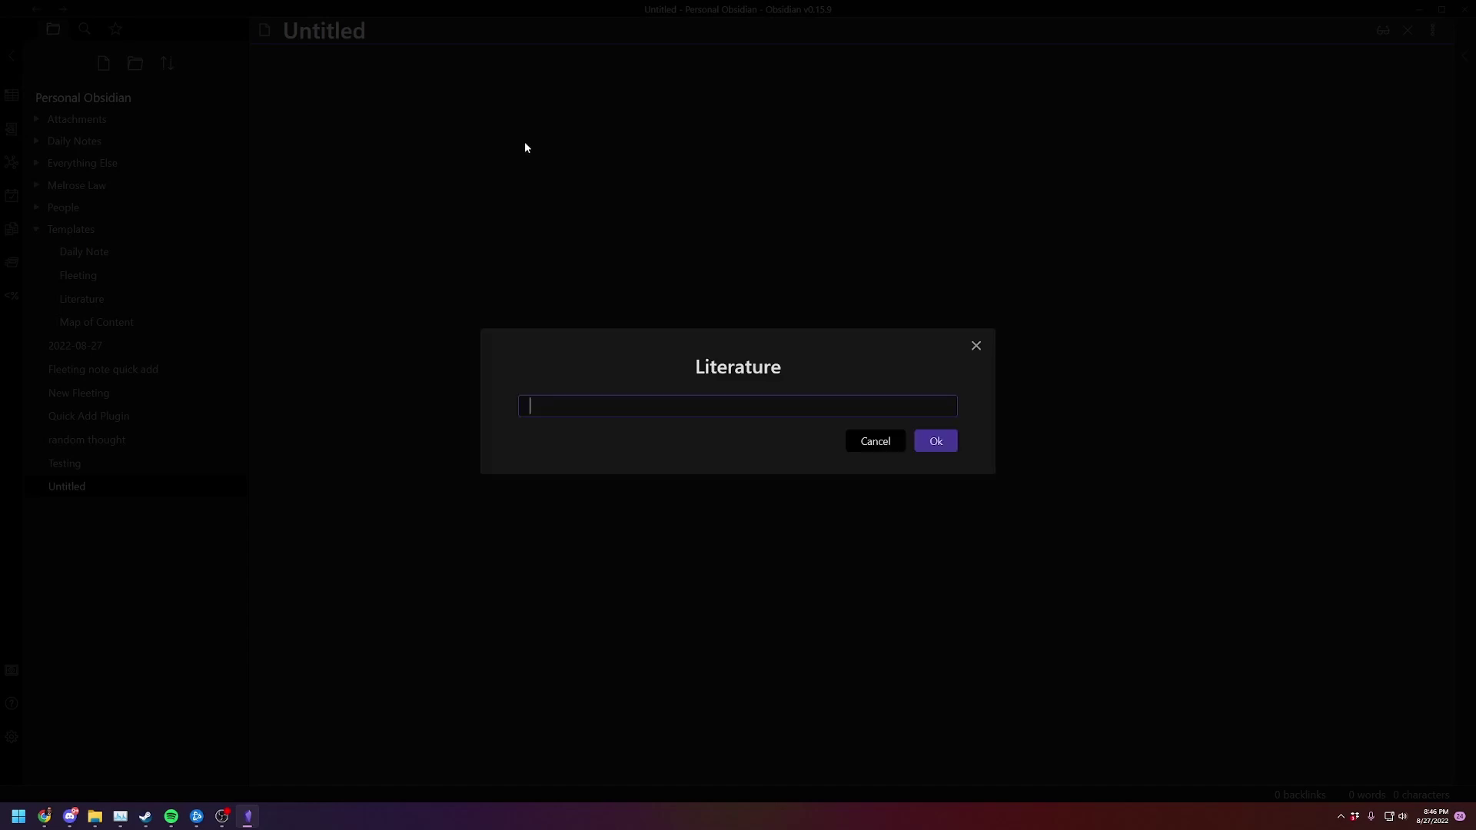
{"action": "type", "text": "now it works"}
{"action": "key", "text": "Return"}
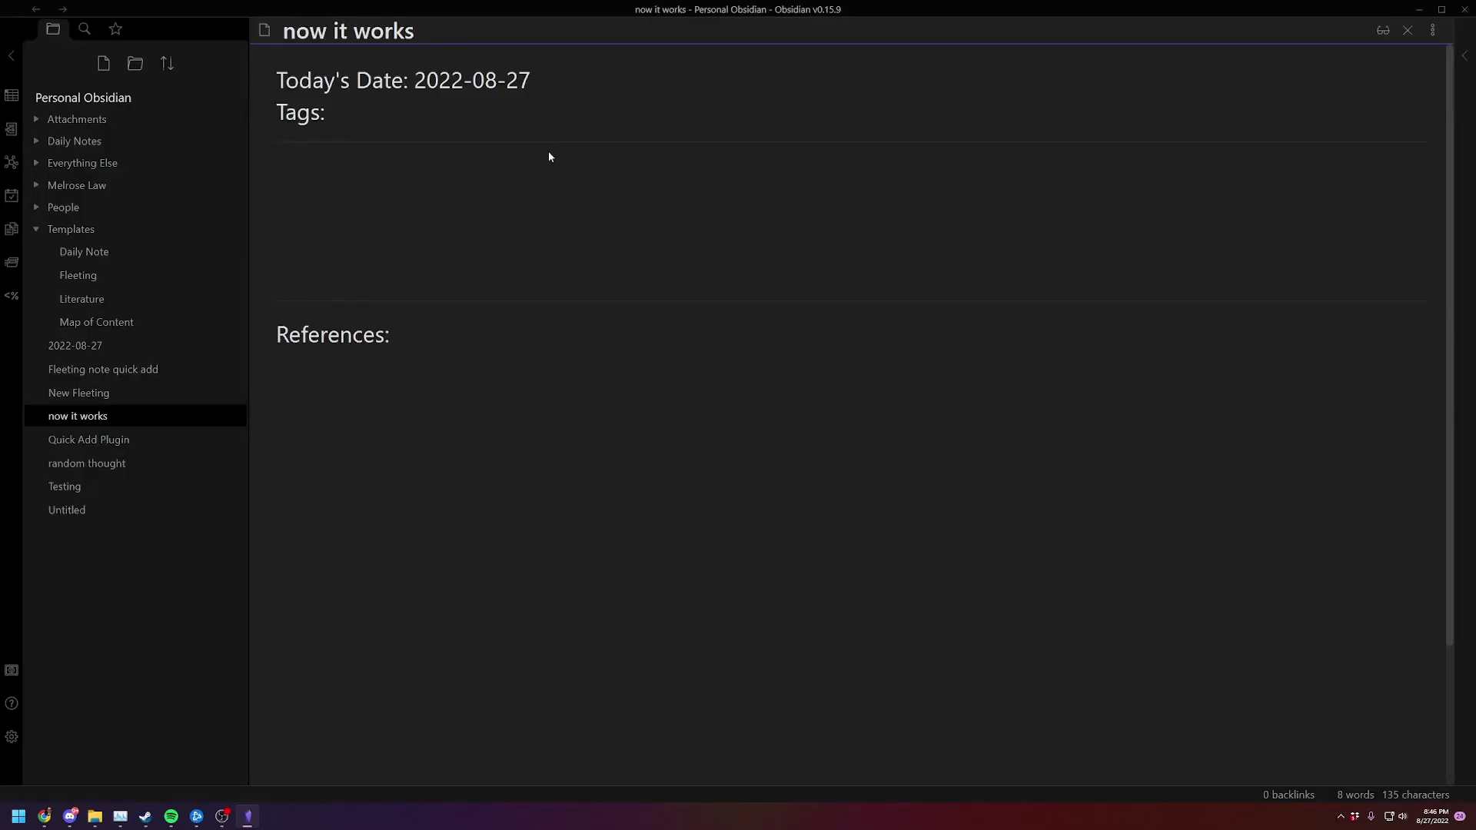
{"action": "left_click", "coordinate": [407, 114]}
{"action": "left_click", "coordinate": [361, 204]}
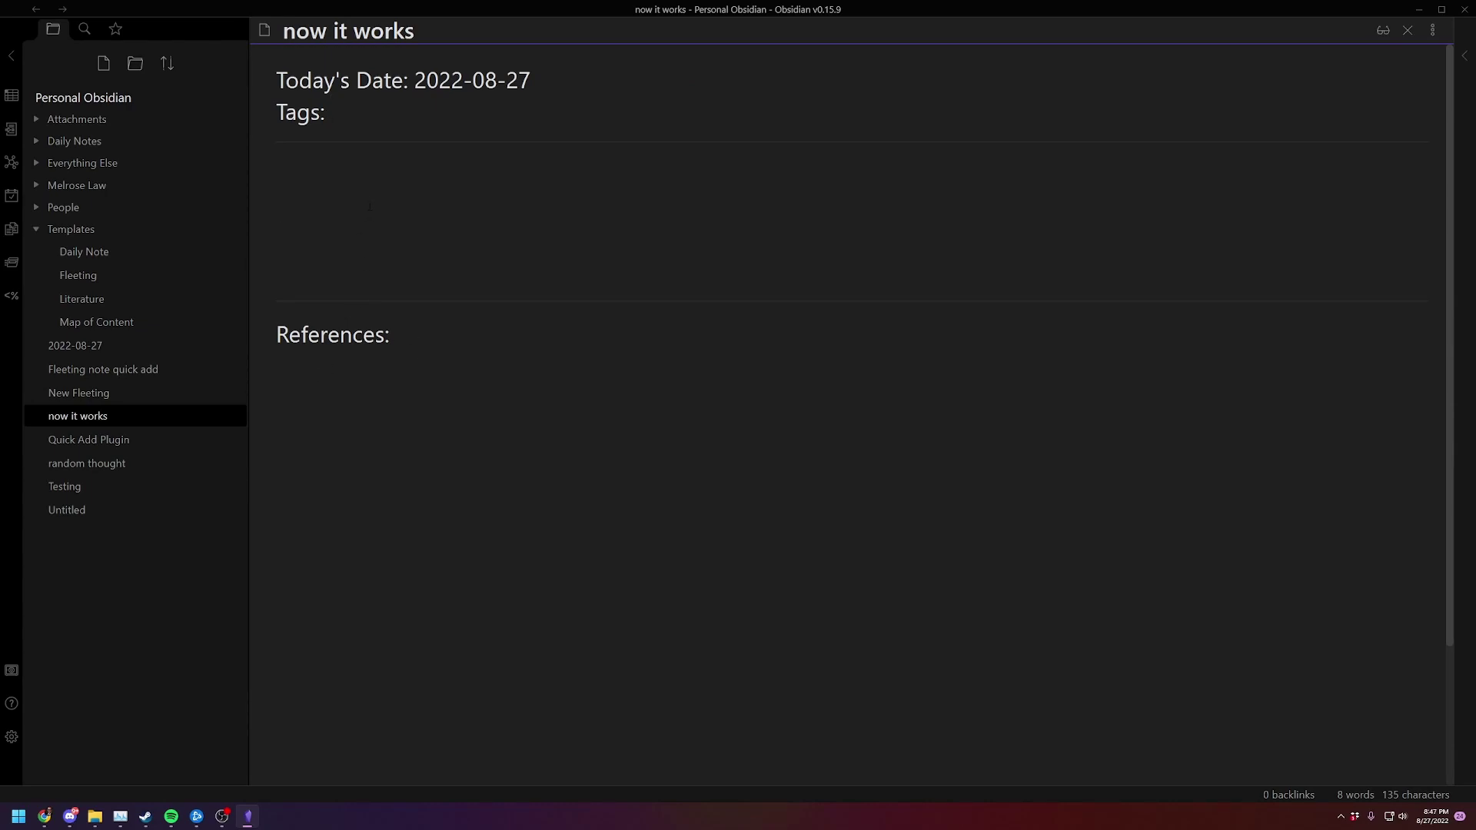